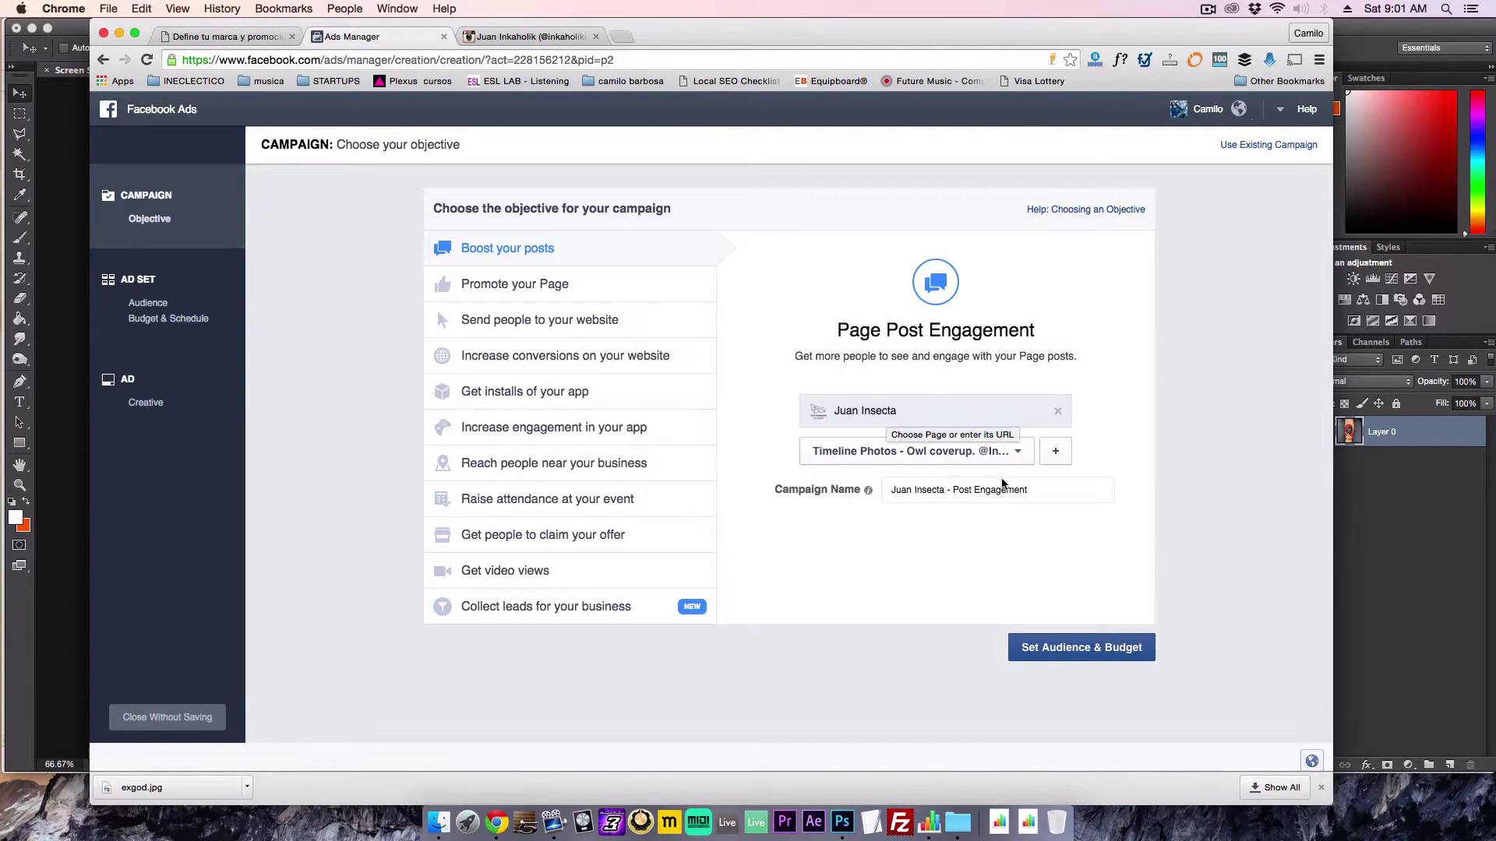
Step: Start a new page post containing the Miami tattoo appointment text and the contact e-mail
left_click(1056, 455)
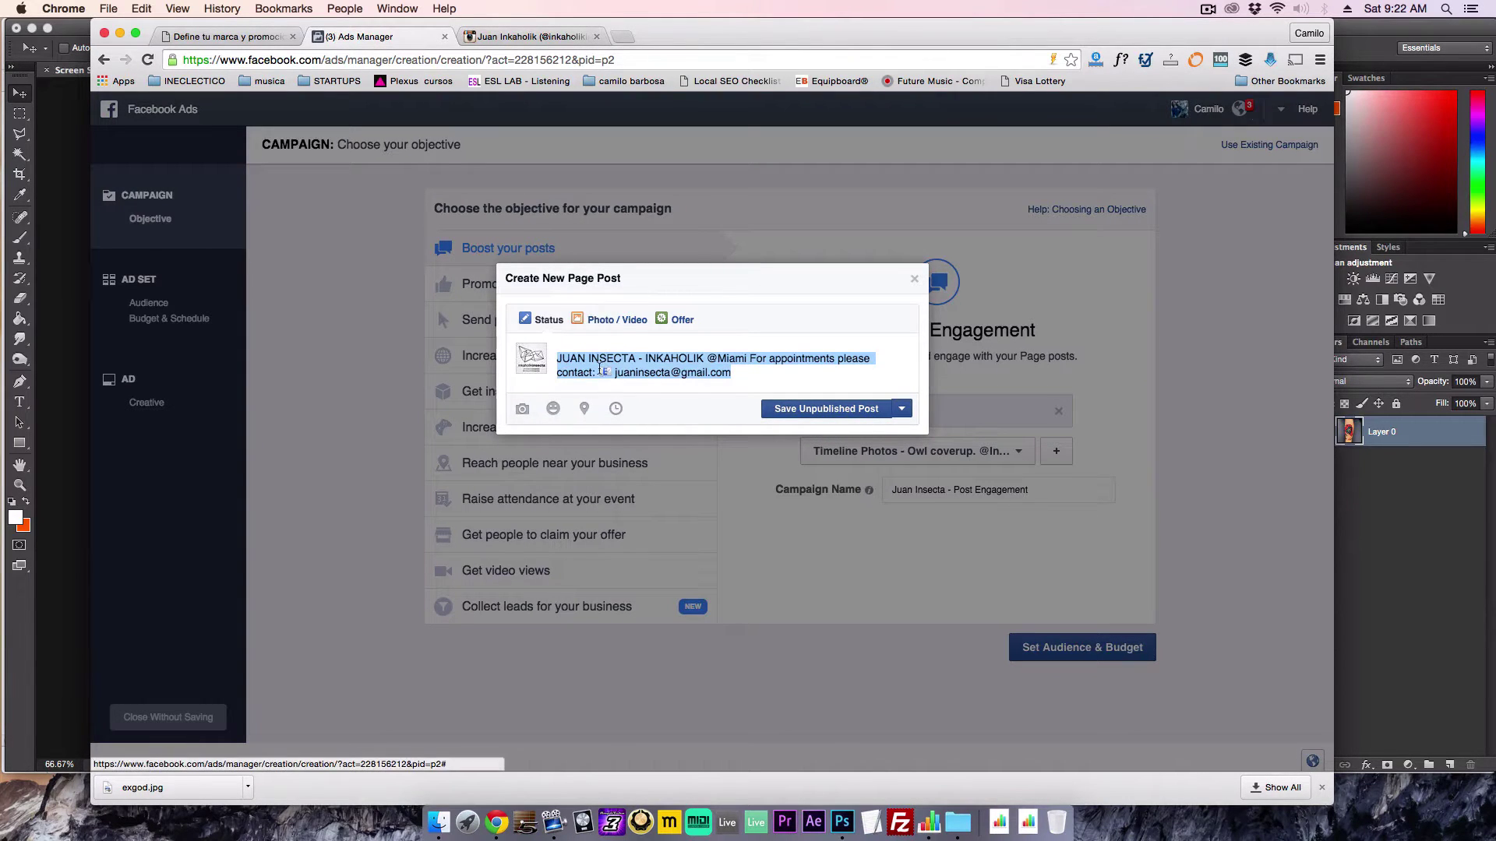
left_click(646, 359)
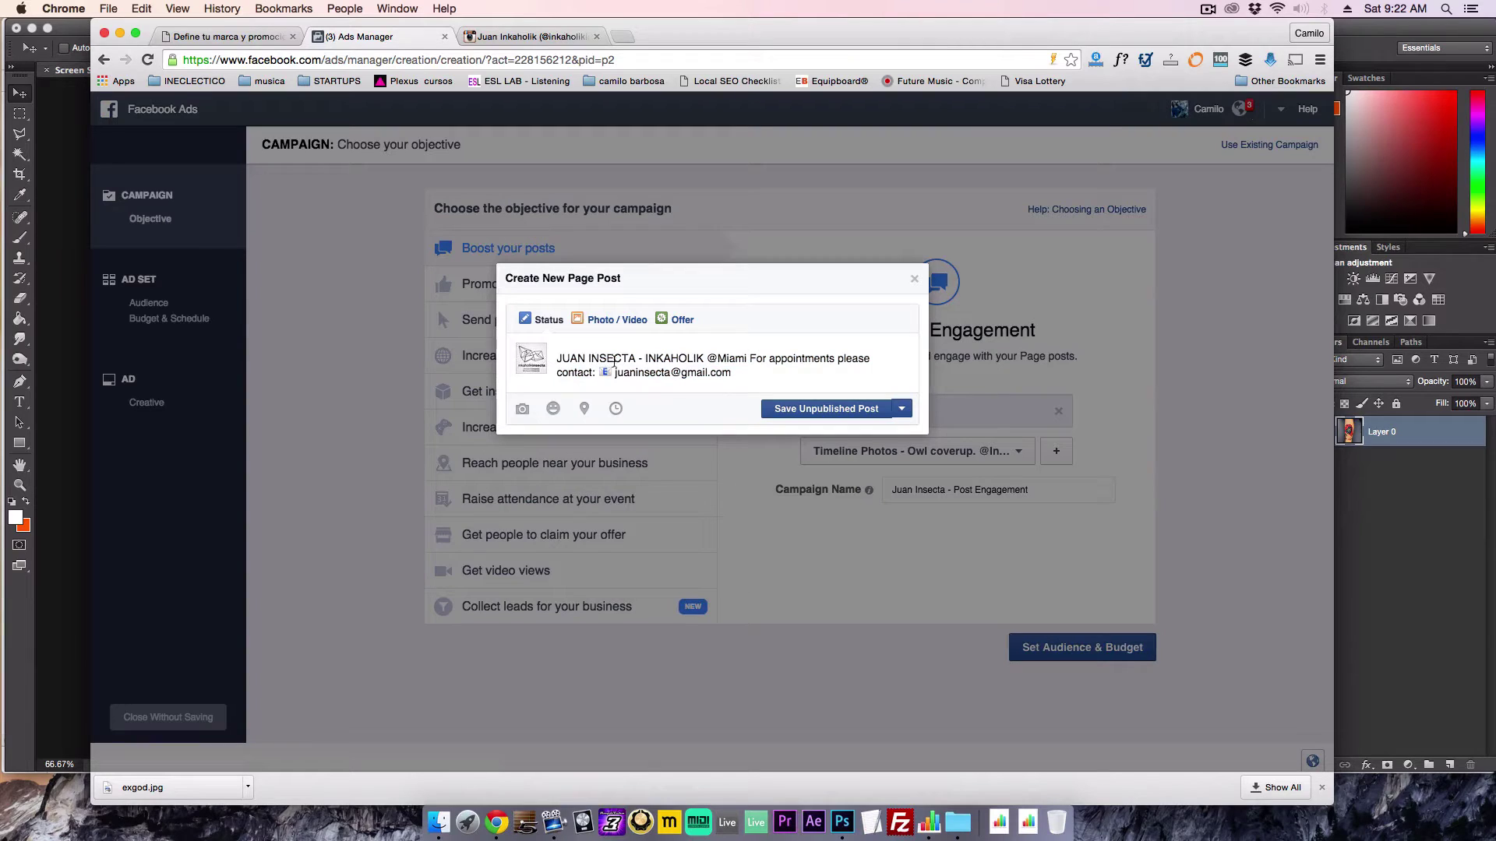
left_click(664, 358)
left_click(737, 359)
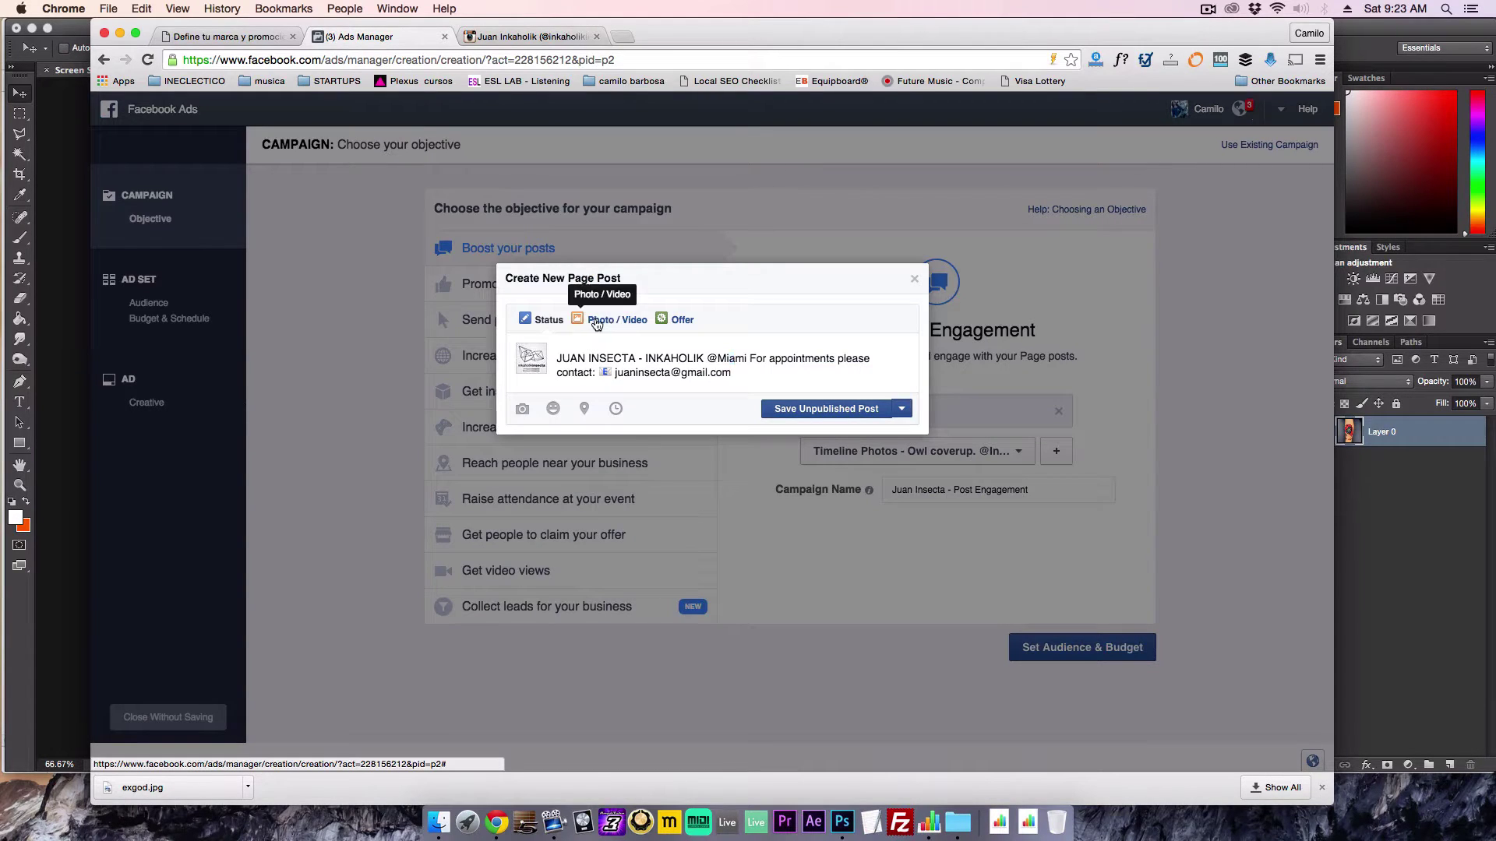
Step: Attach the photo ads-juan-insecta.jpg from the Desktop folder to the new page post
left_click(613, 321)
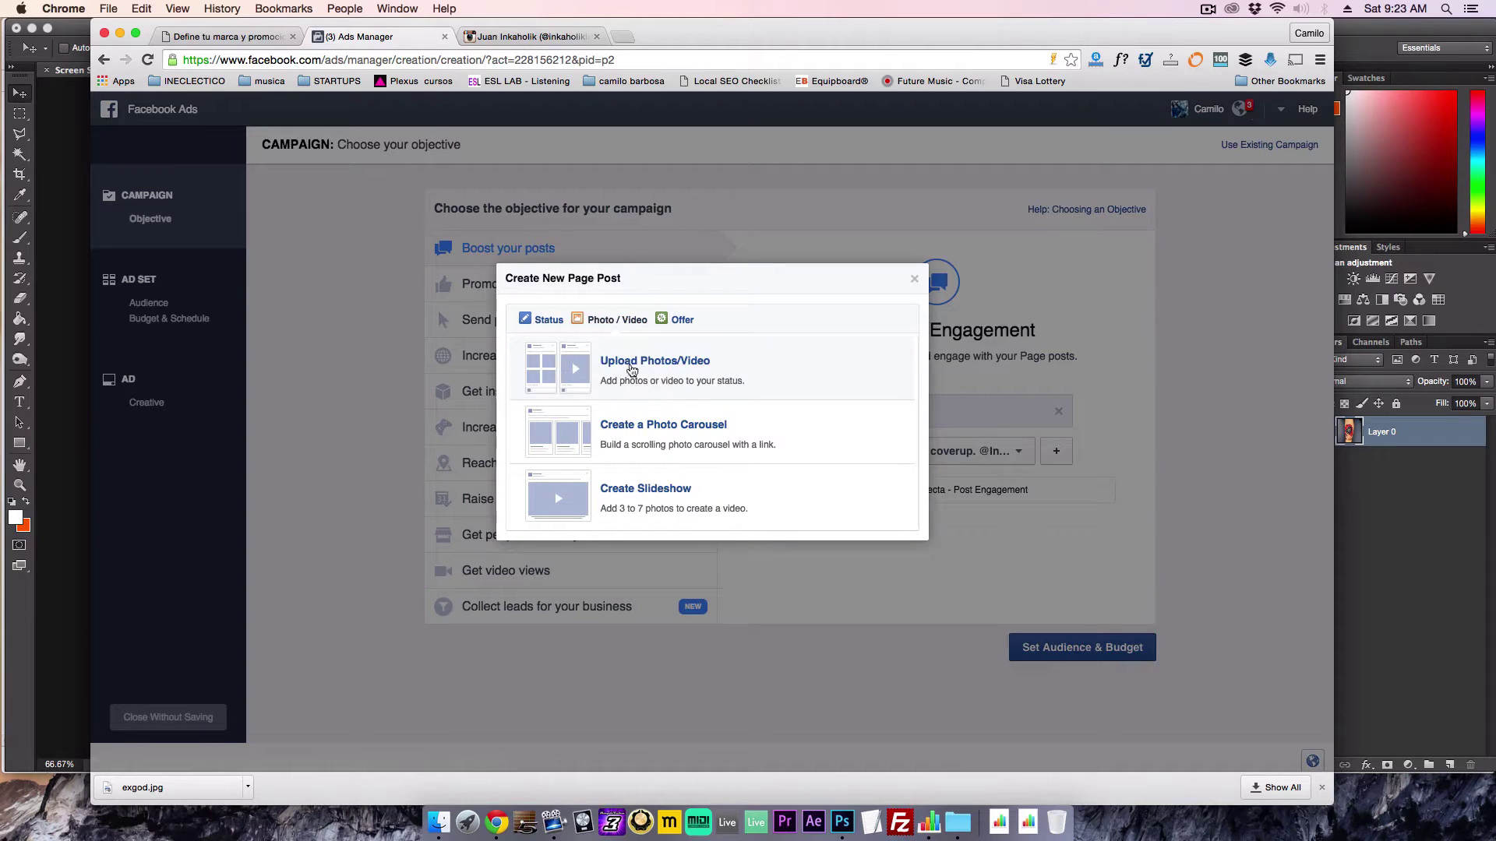
left_click(670, 371)
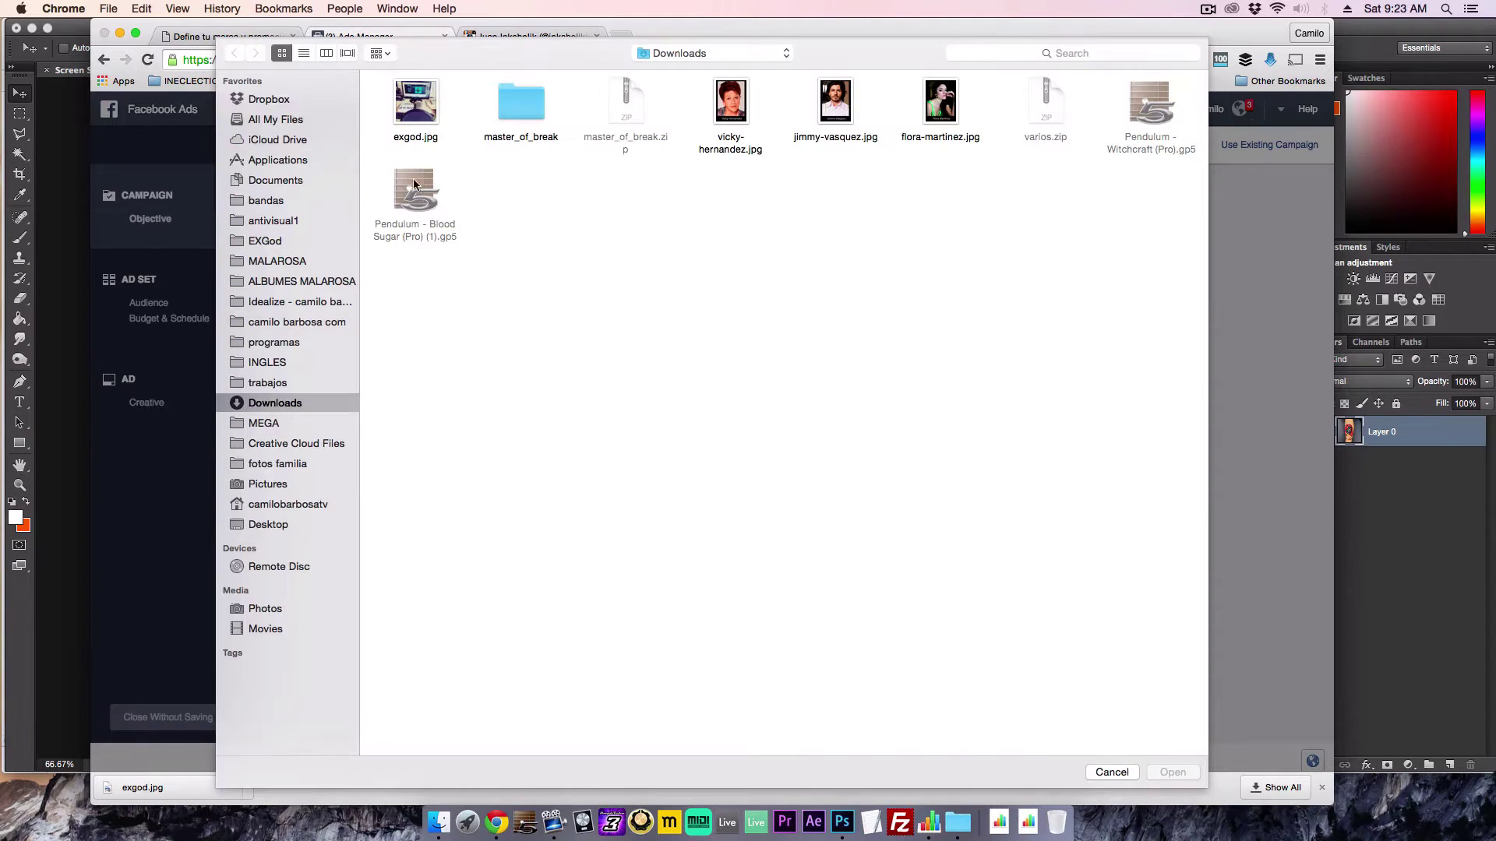
left_click(268, 523)
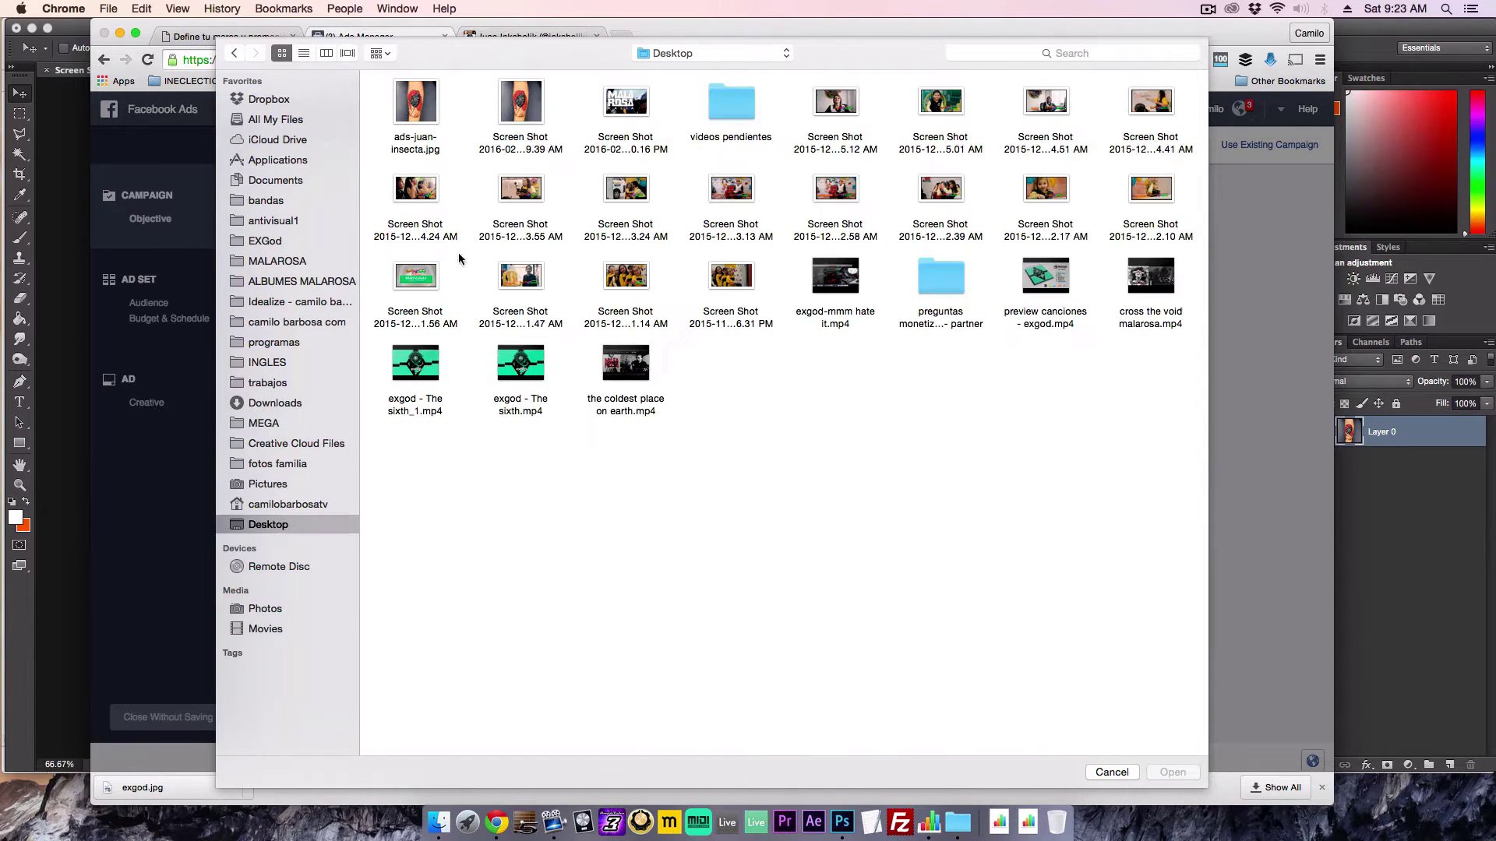
double_click(422, 113)
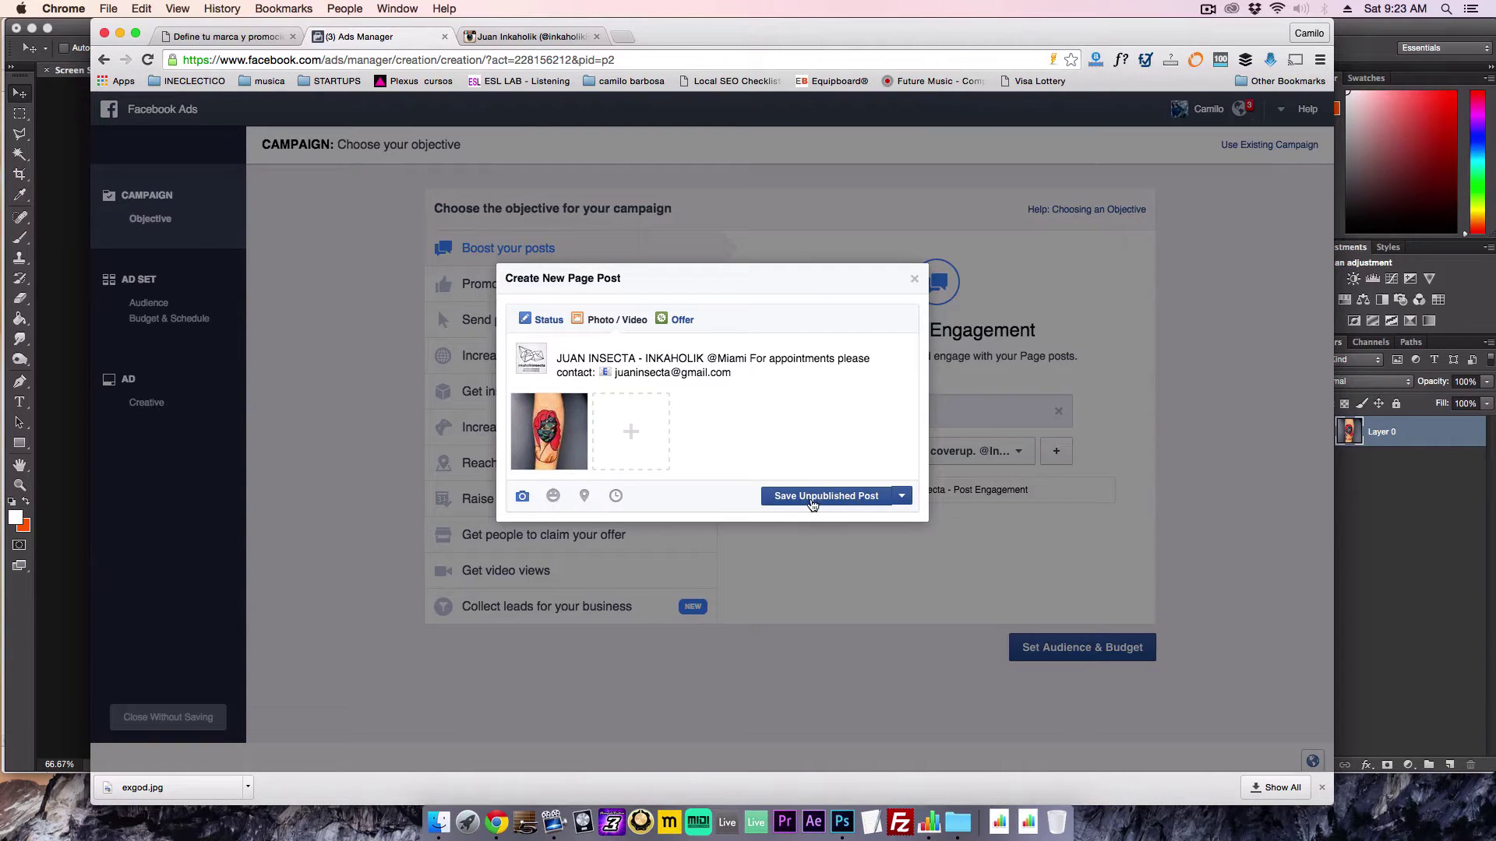
Step: Try the Publish option for the new page post and discard its unsaved changes
left_click(904, 500)
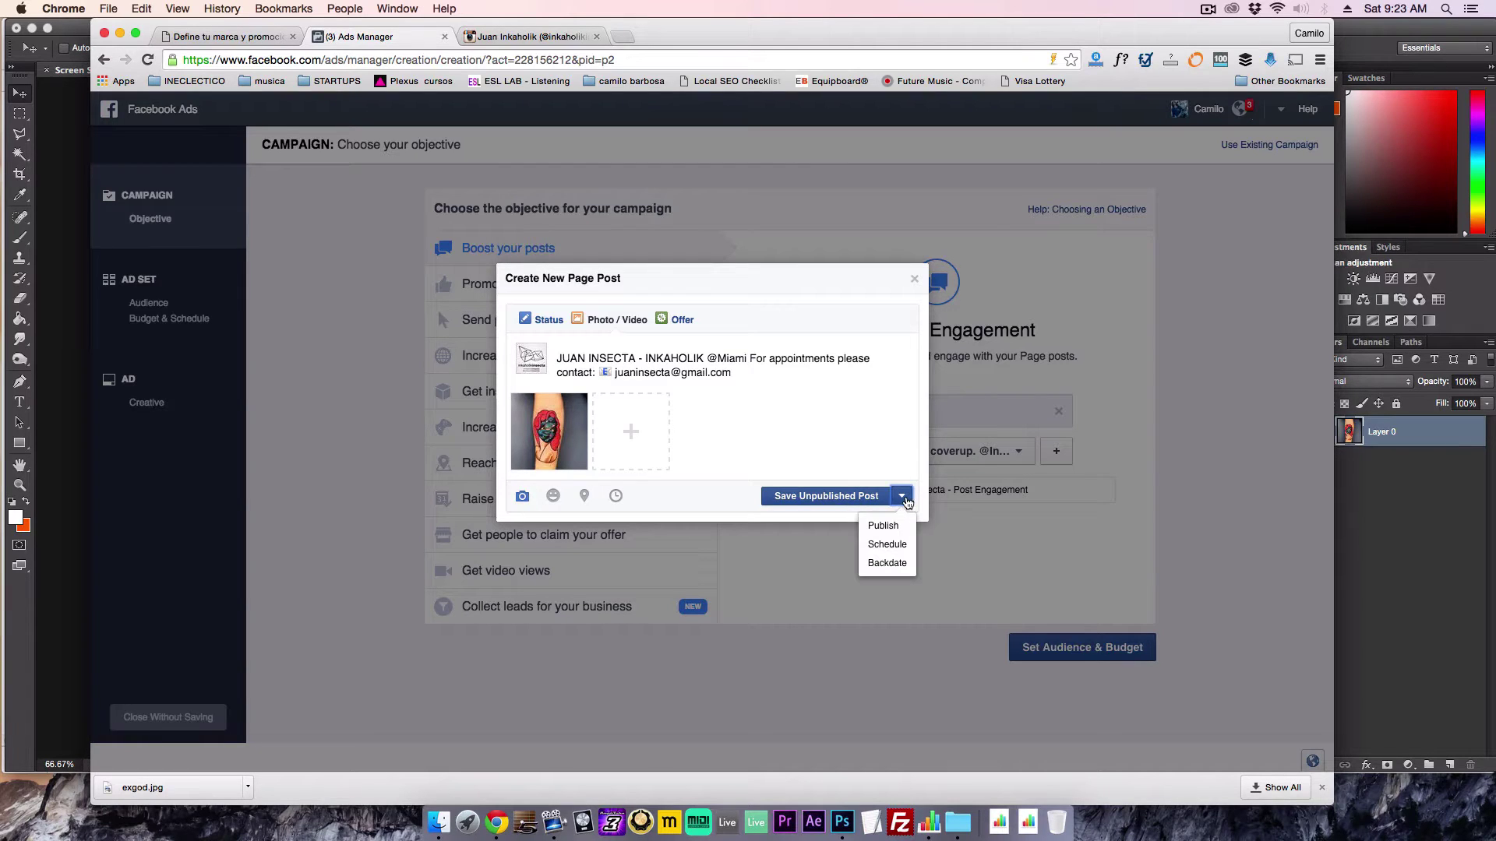
left_click(876, 527)
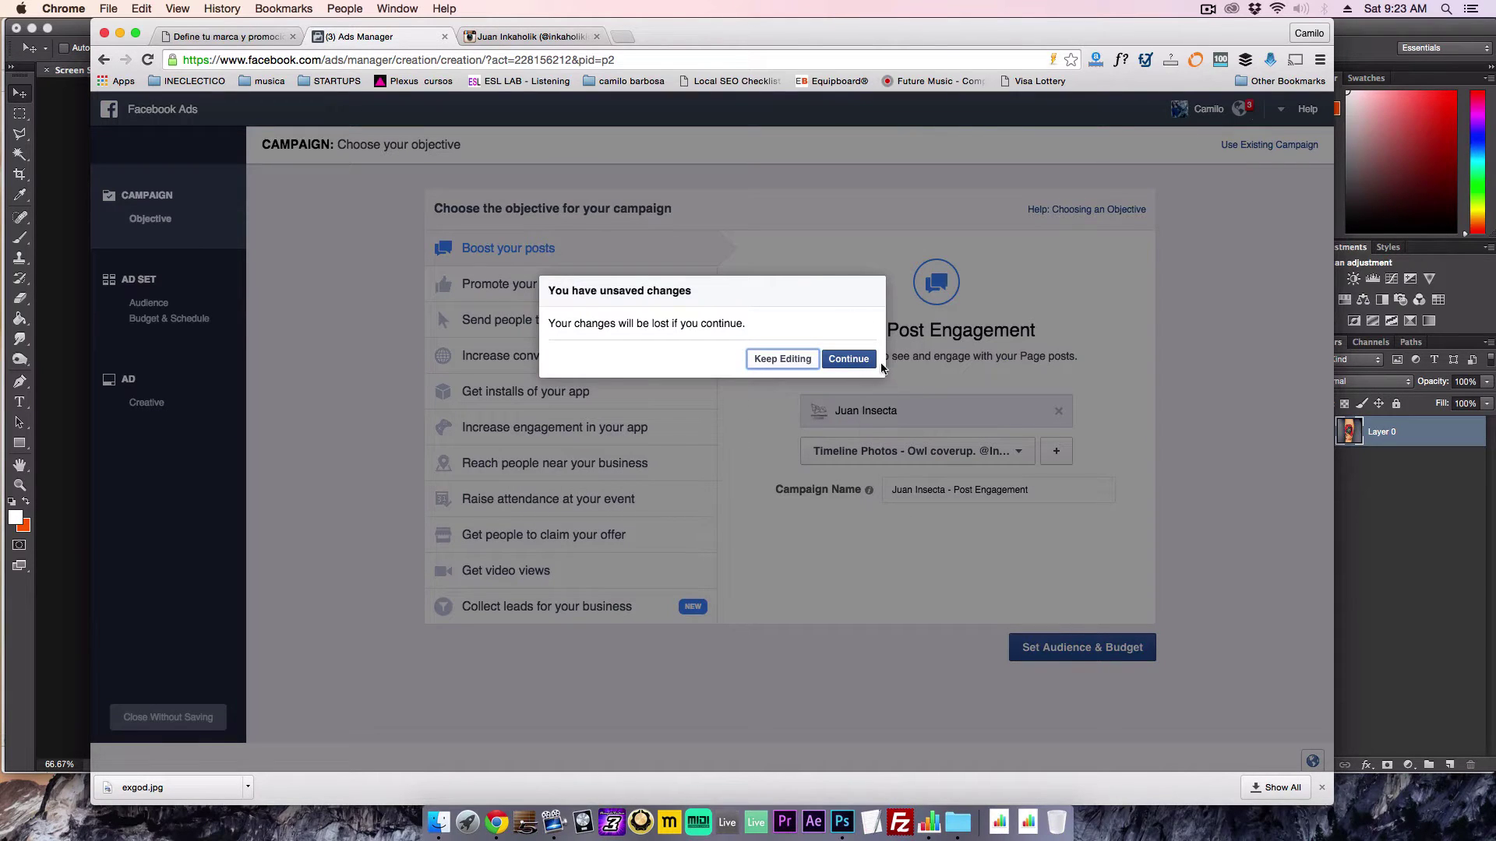
left_click(825, 359)
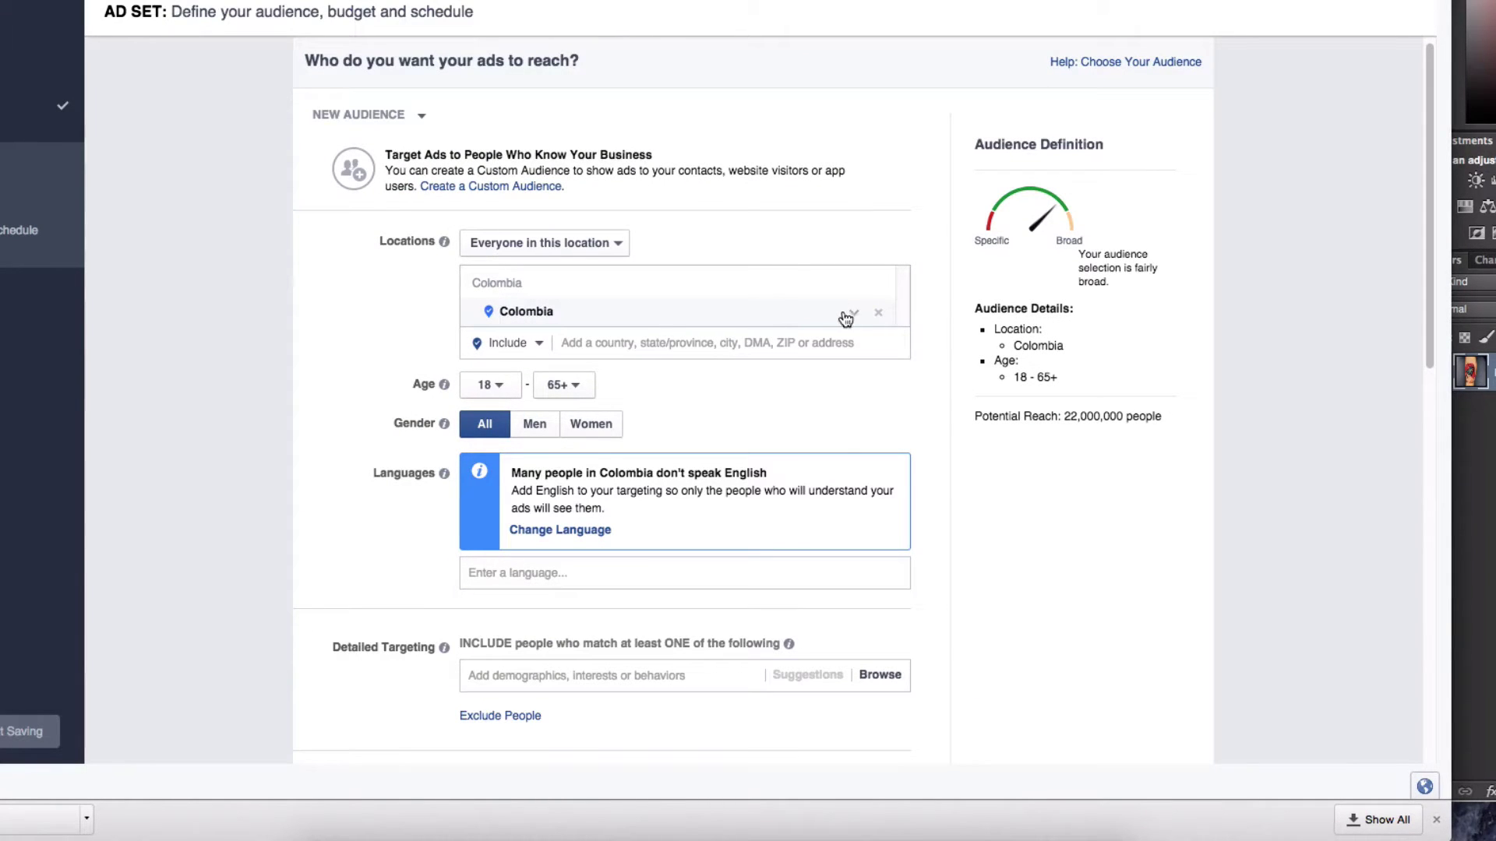
Step: Replace Colombia with Miami, Florida, United States as the ad audience's location
left_click(878, 316)
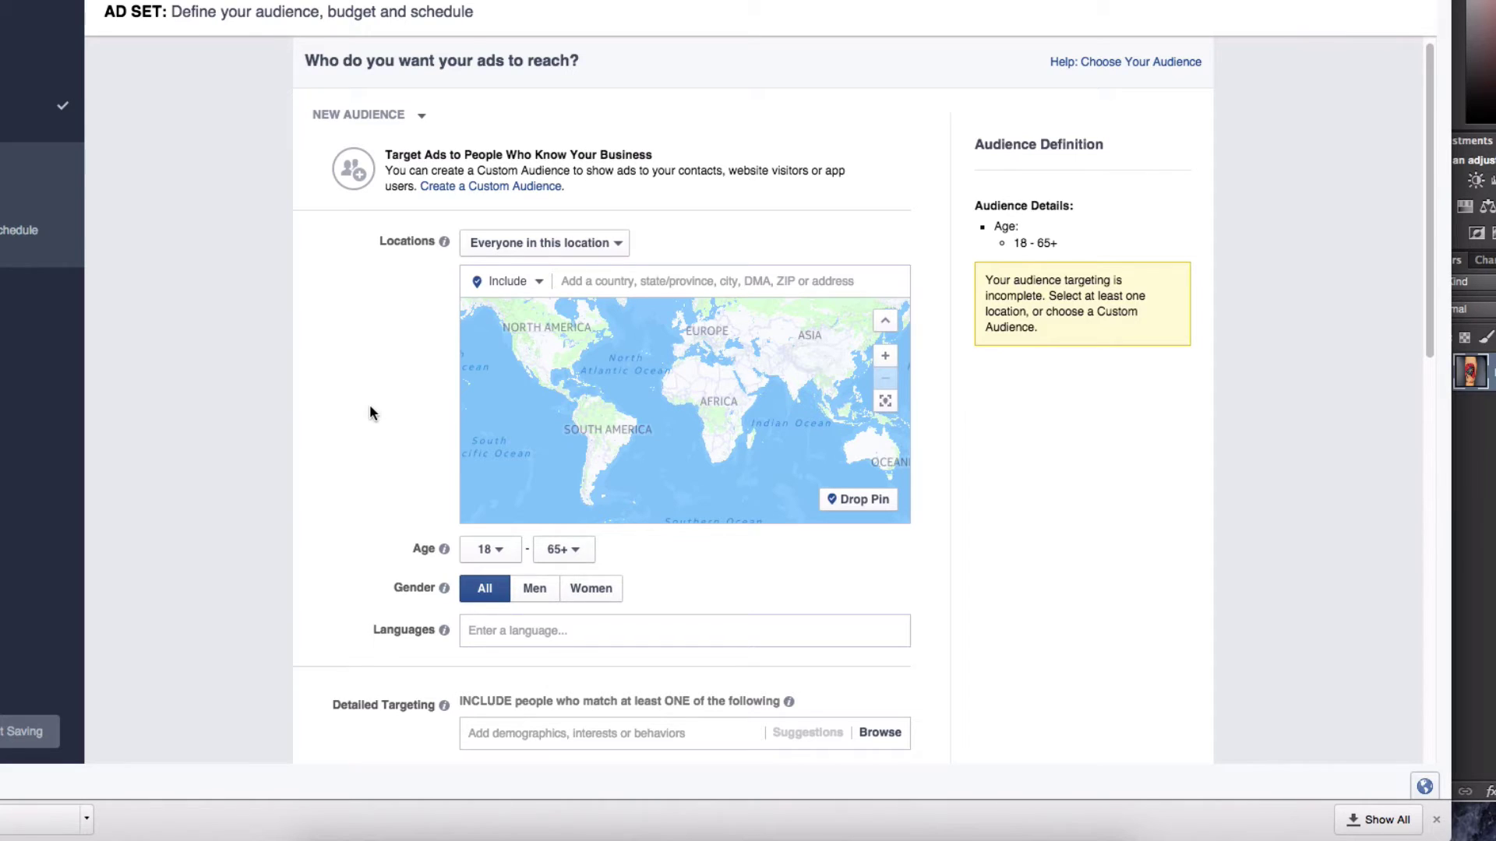
left_click(604, 283)
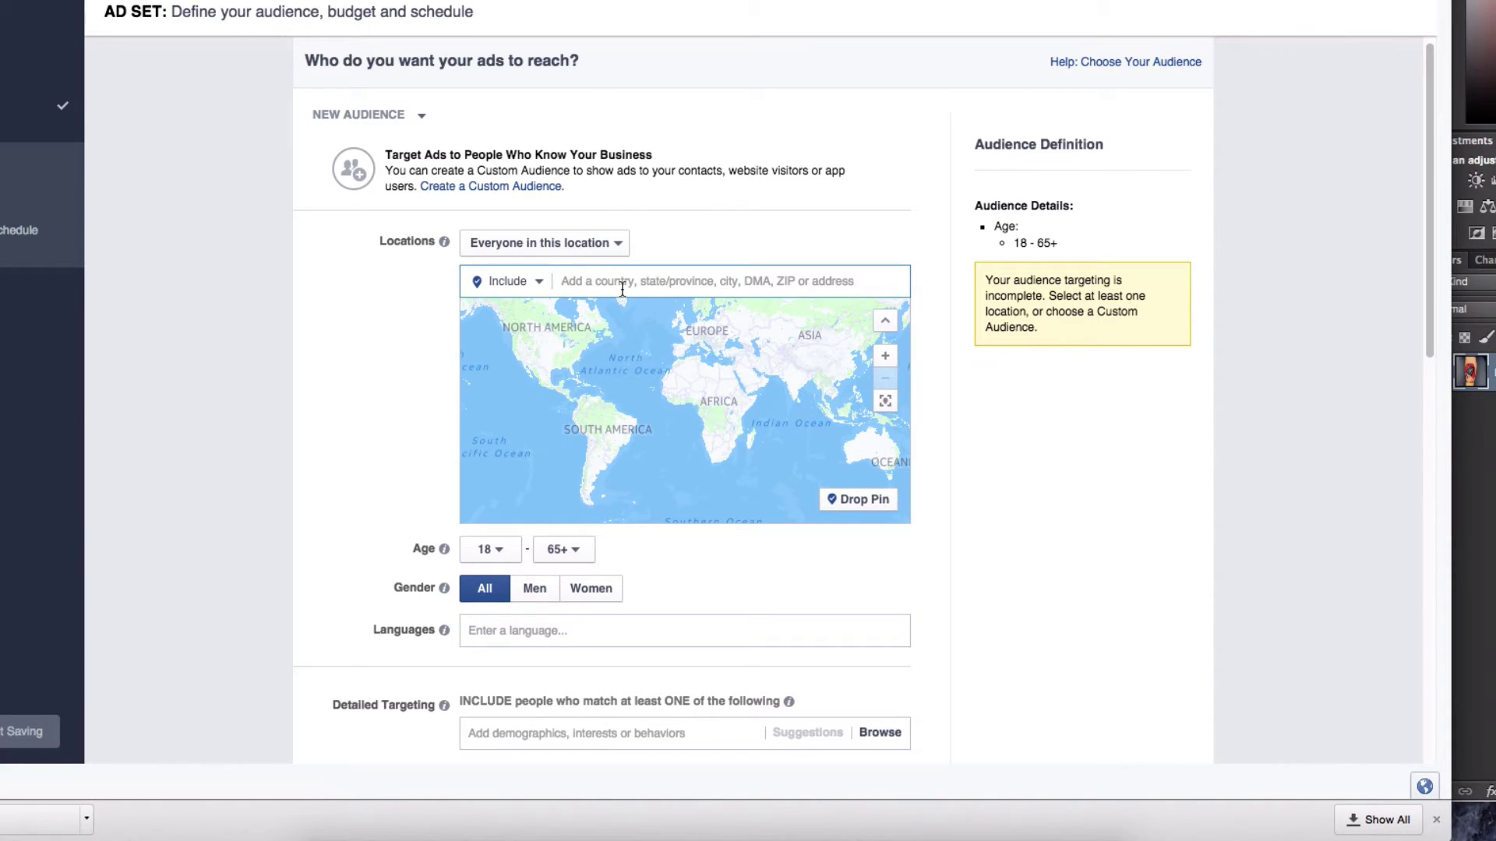
type("miami")
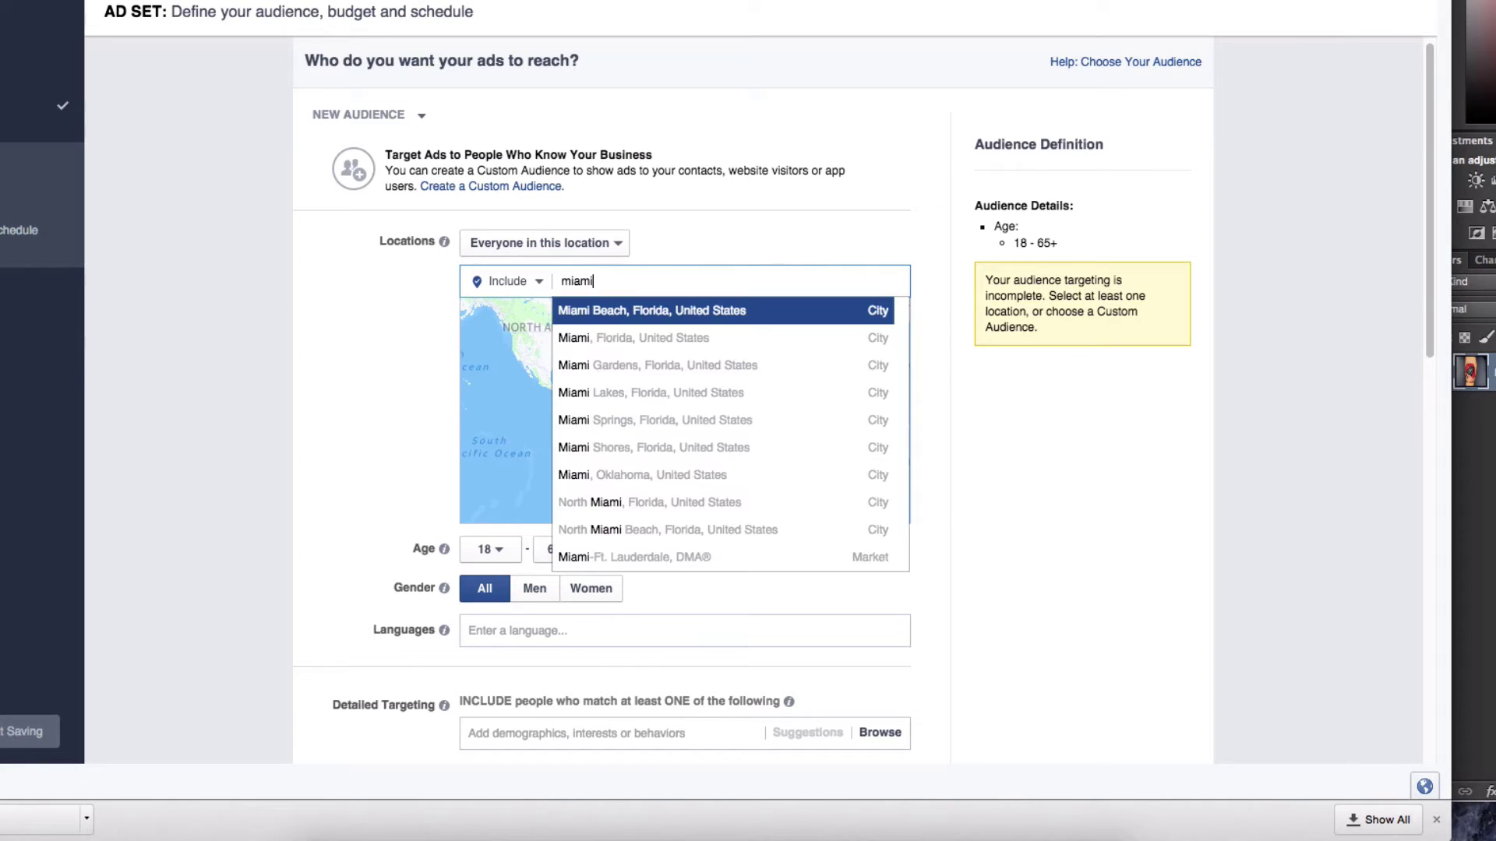
left_click(657, 346)
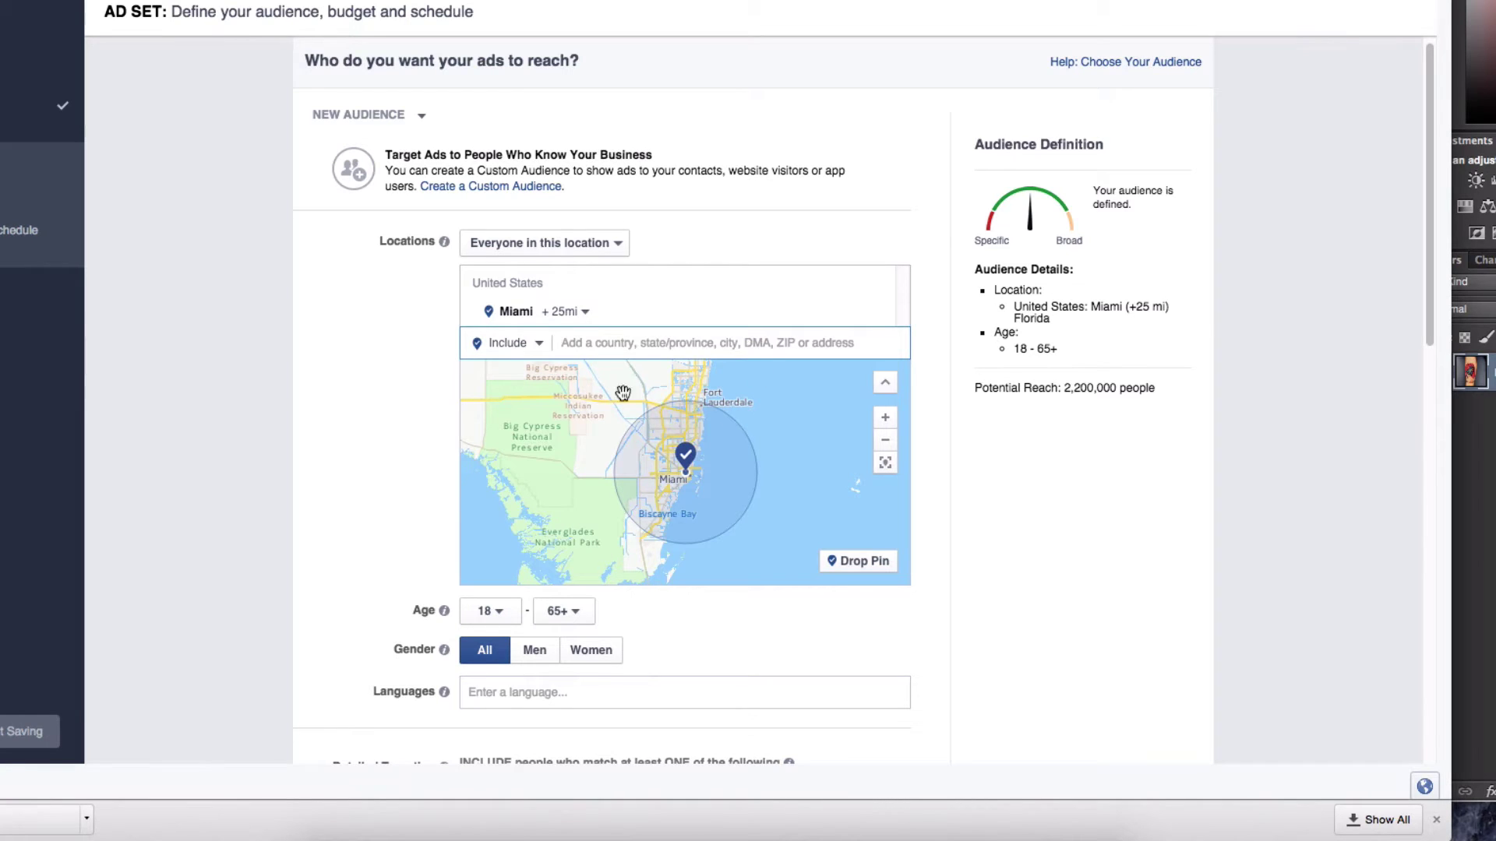
Step: Keep the audience's minimum age at 18 and set its maximum age to 42
scroll(223, 515, "down", 3)
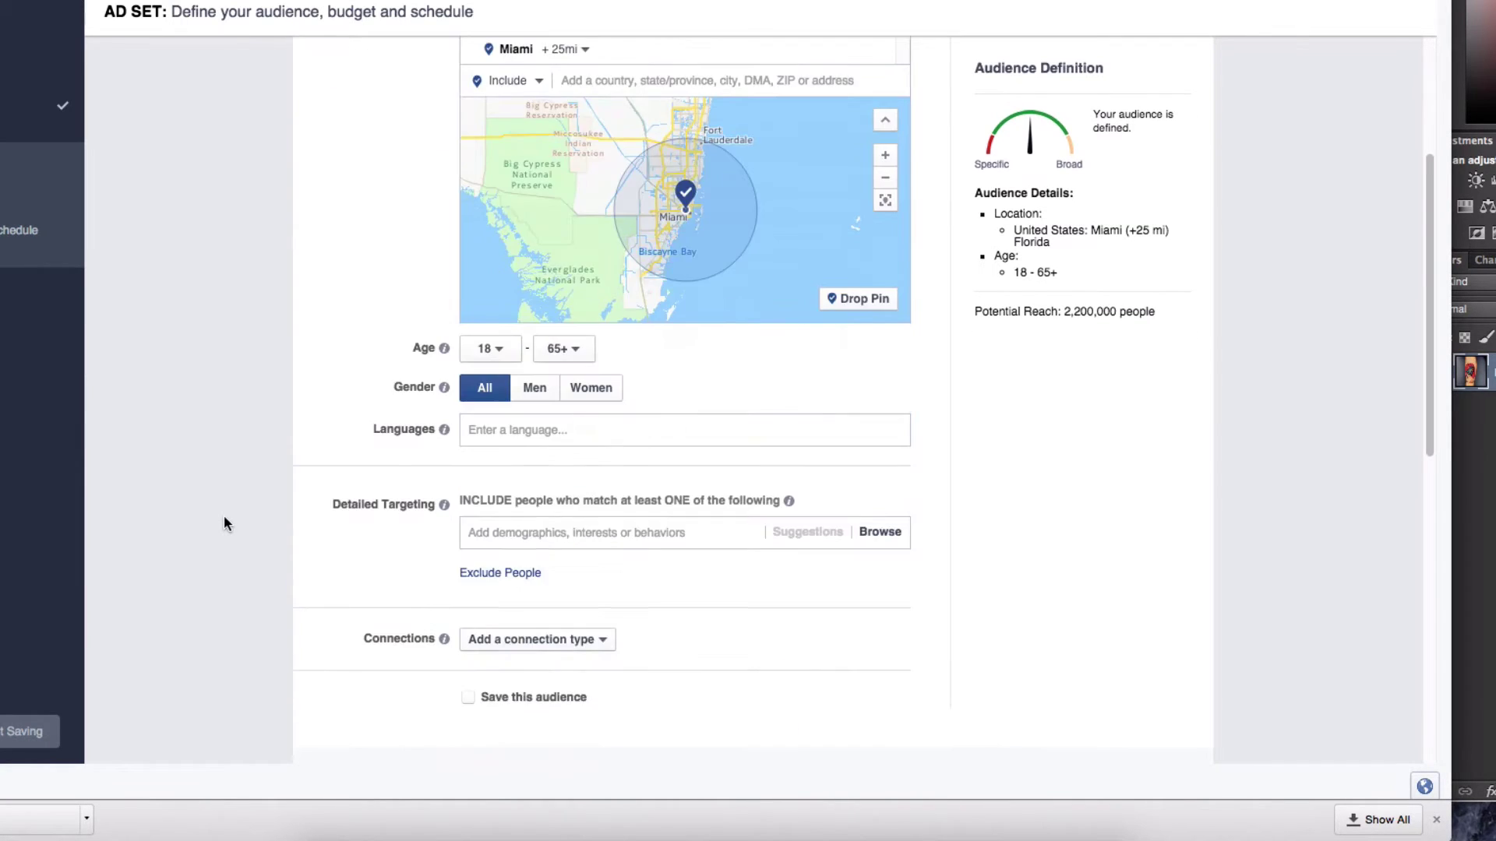
scroll(222, 516, "up", 4)
scroll(232, 517, "down", 1)
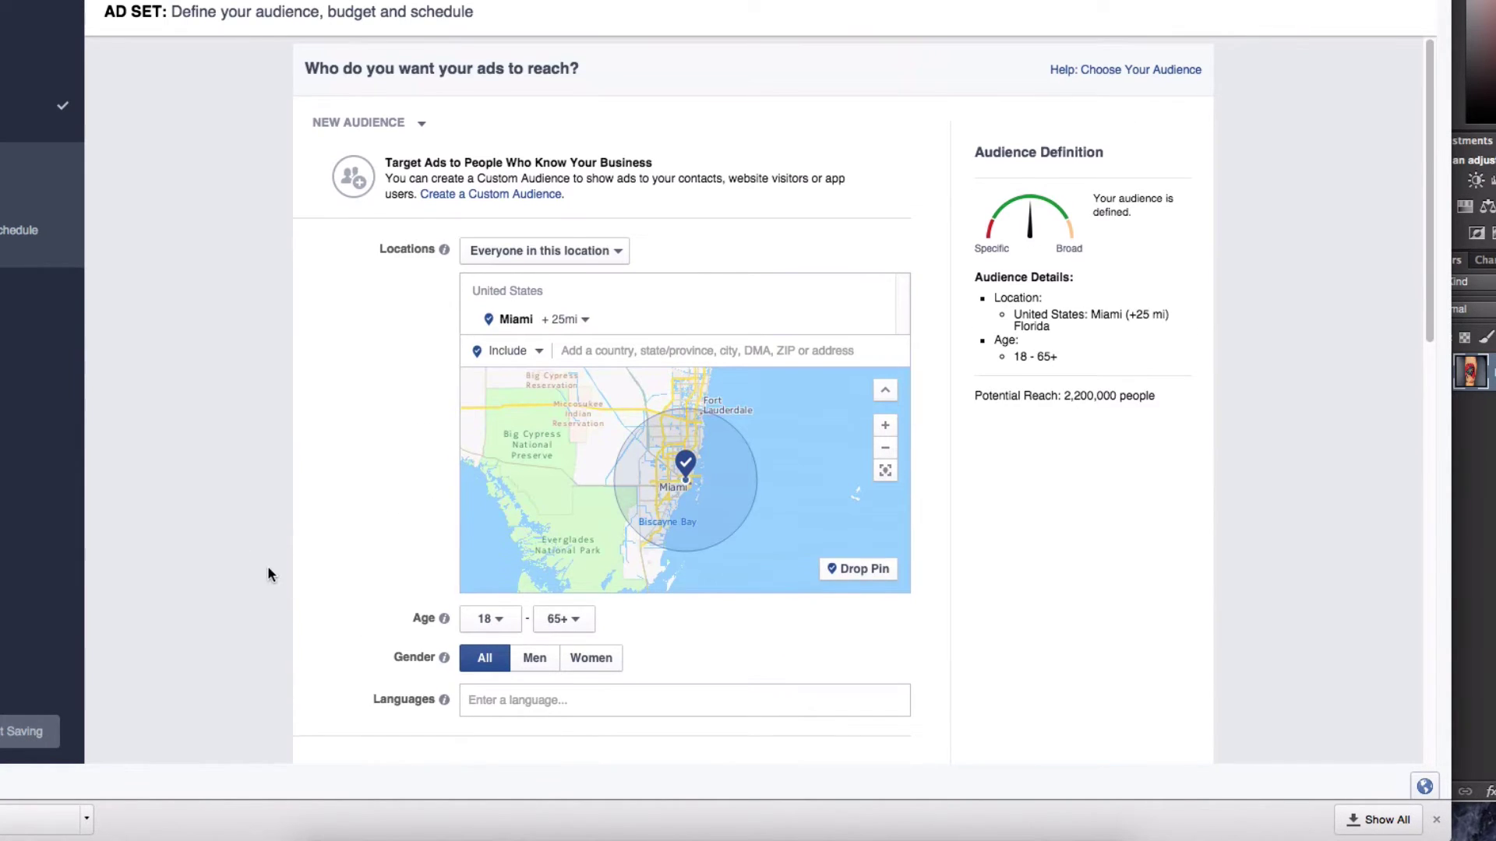
scroll(269, 567, "down", 5)
scroll(327, 546, "up", 1)
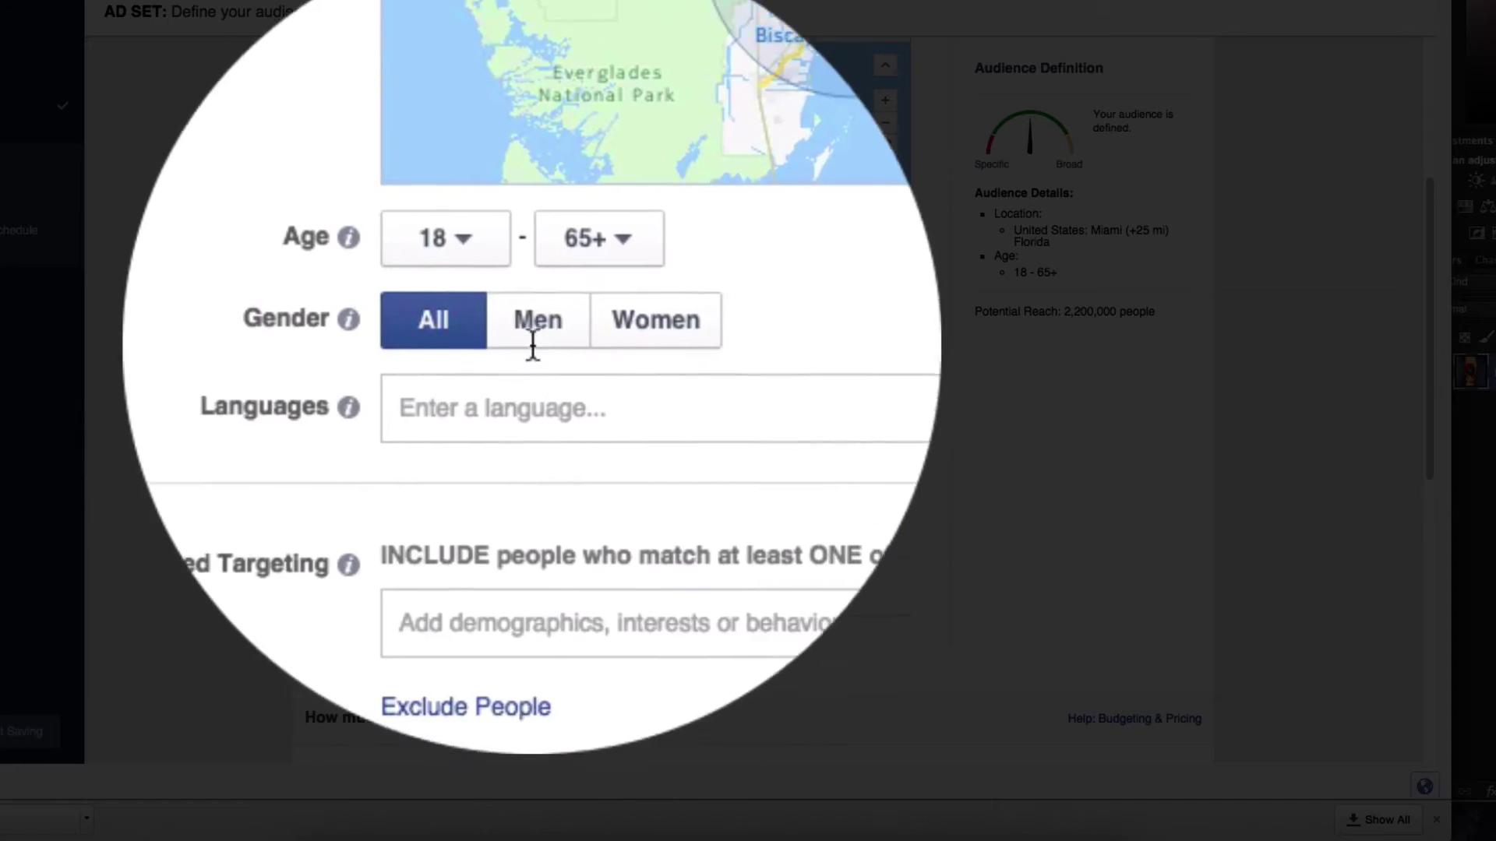
left_click(448, 239)
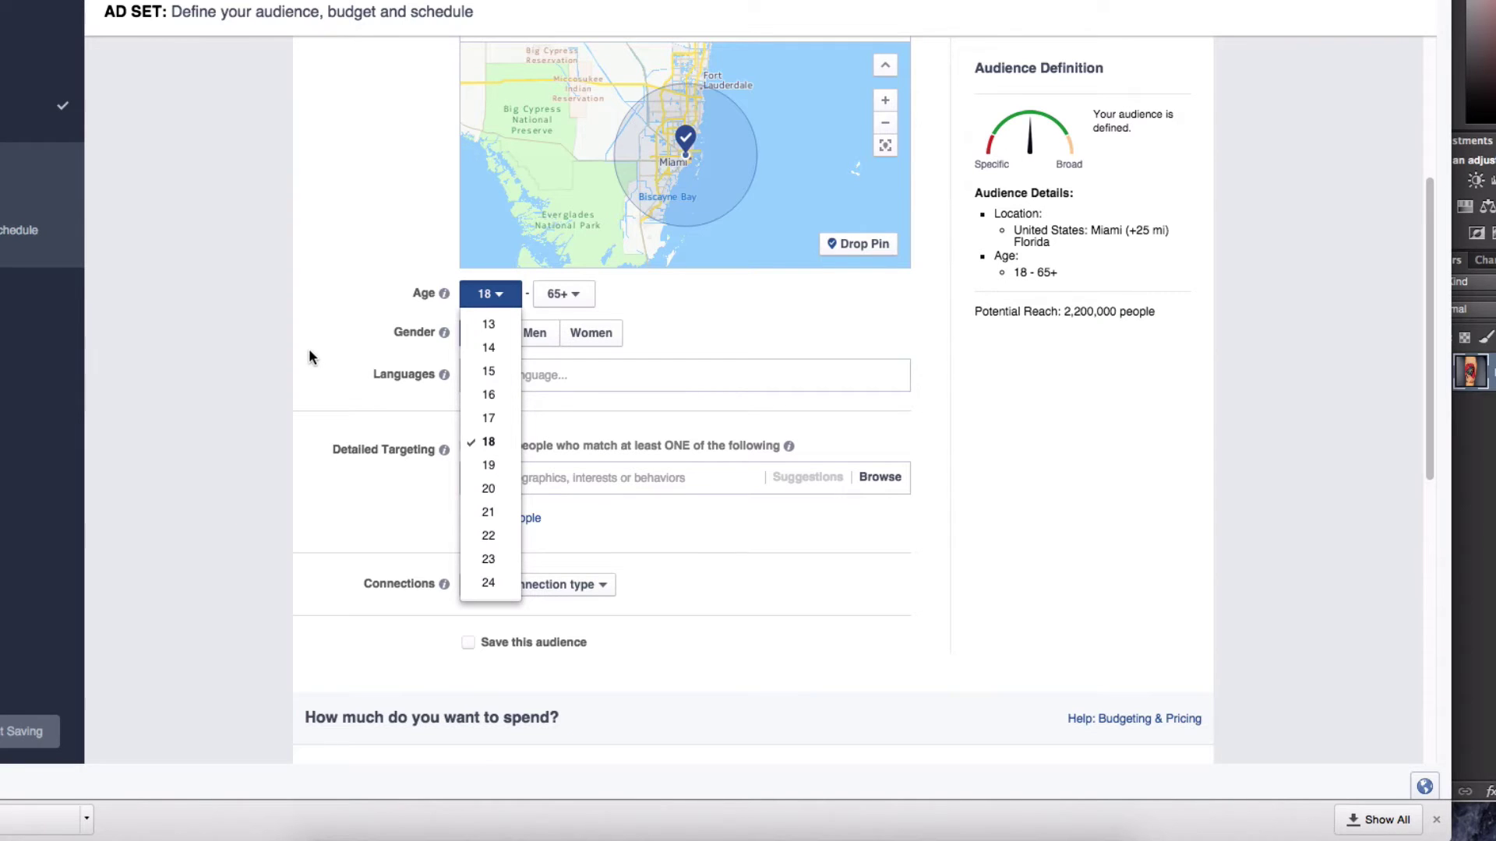
left_click(309, 351)
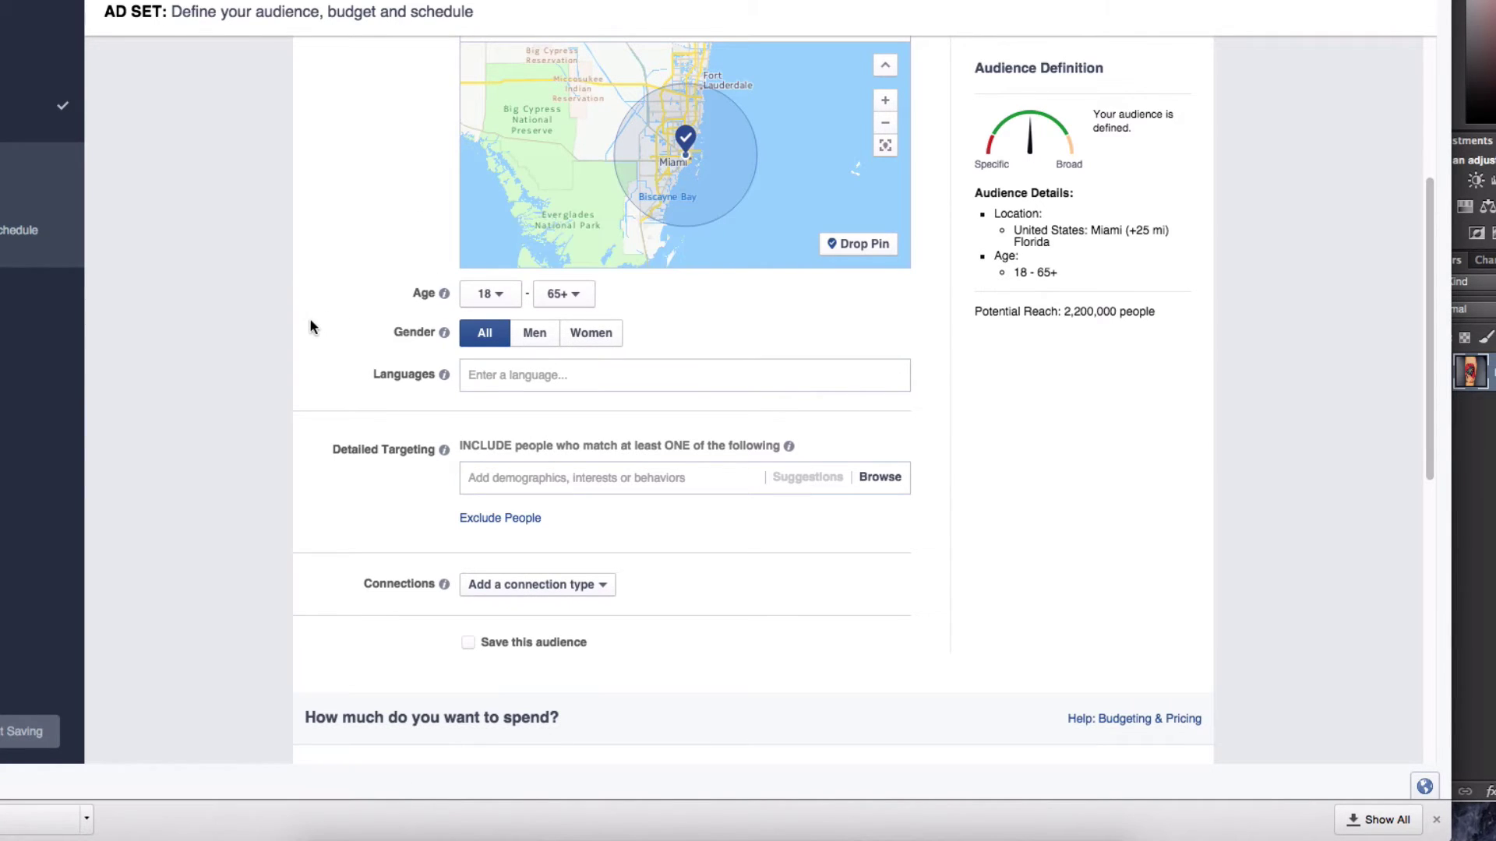
left_click(558, 300)
scroll(567, 483, "down", 5)
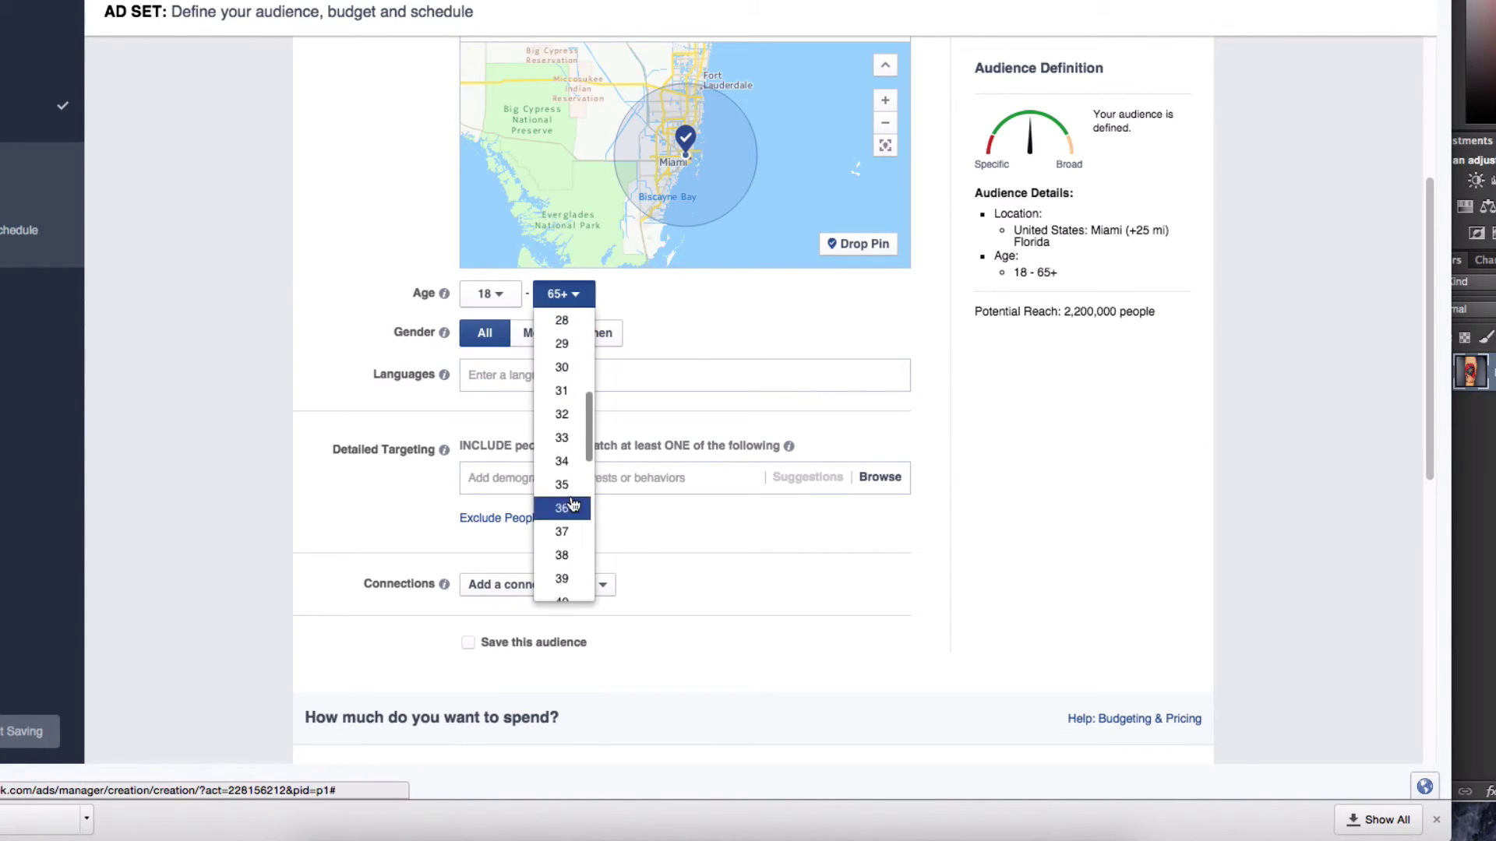
scroll(573, 505, "down", 2)
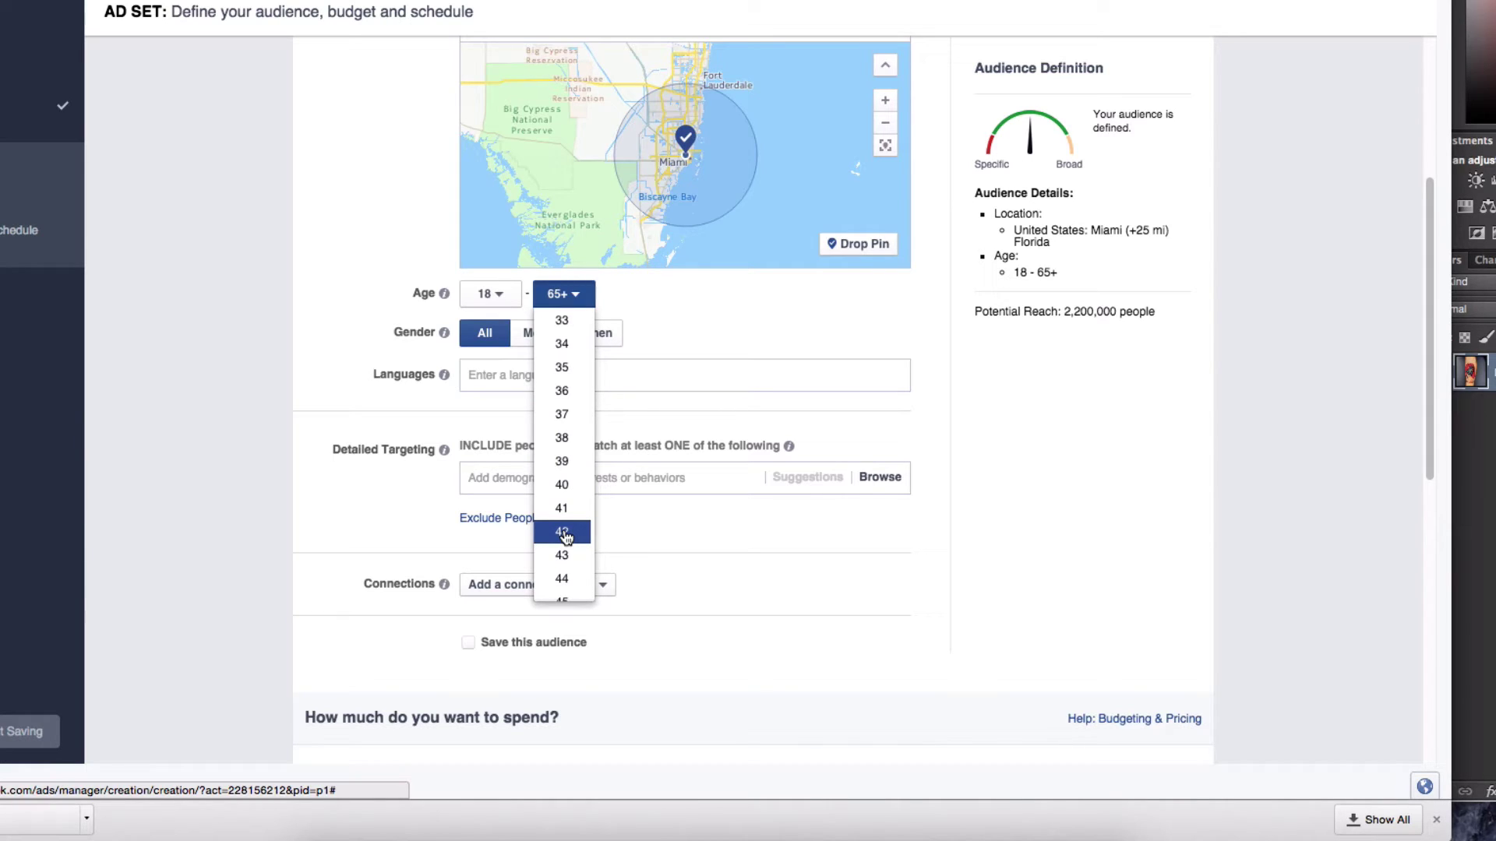
left_click(564, 533)
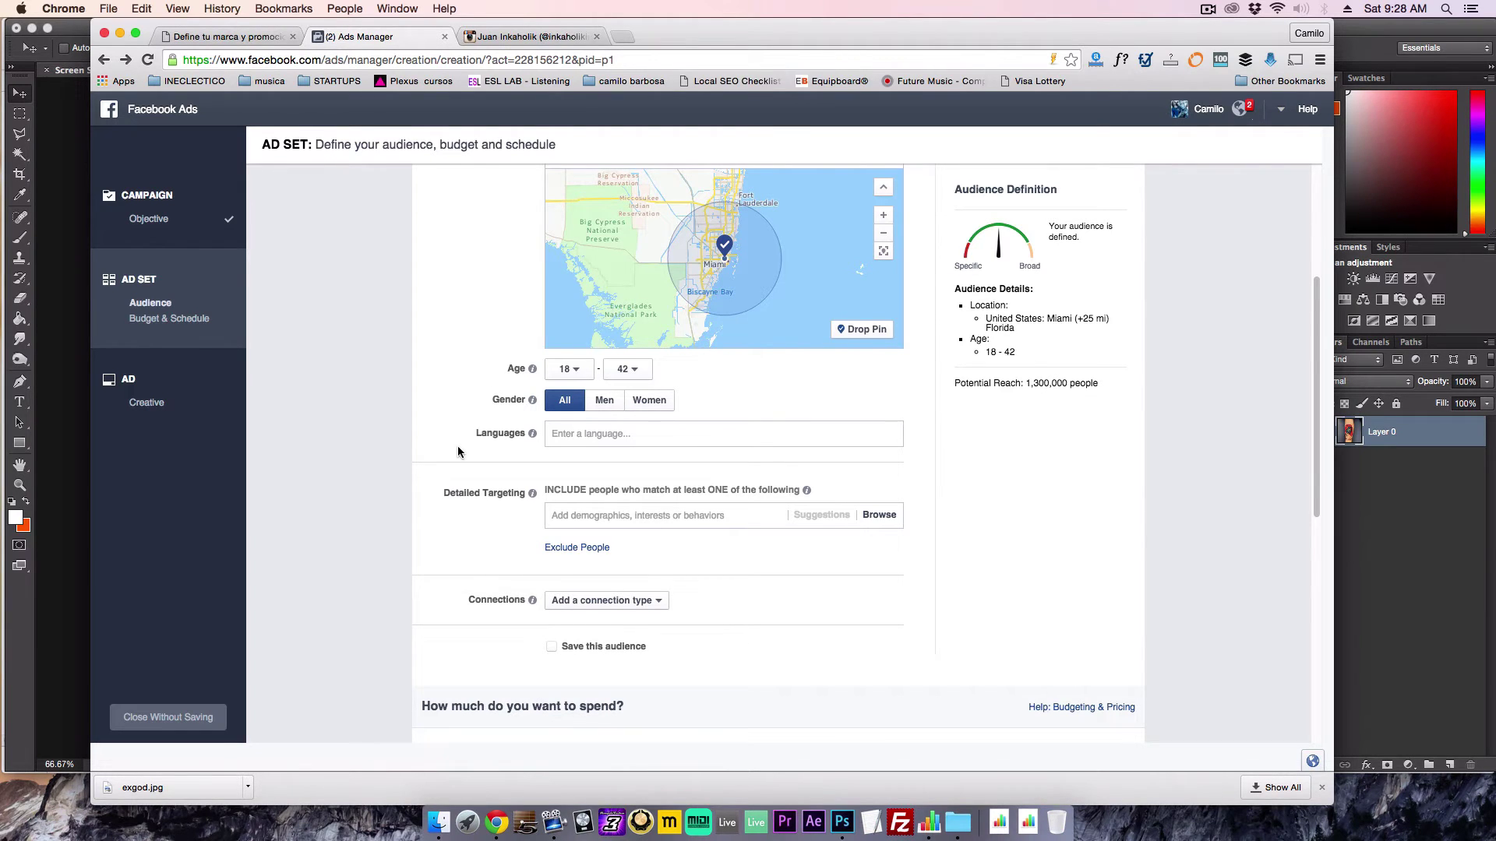
Step: Add English (US) as the audience's language
scroll(457, 445, "down", 1)
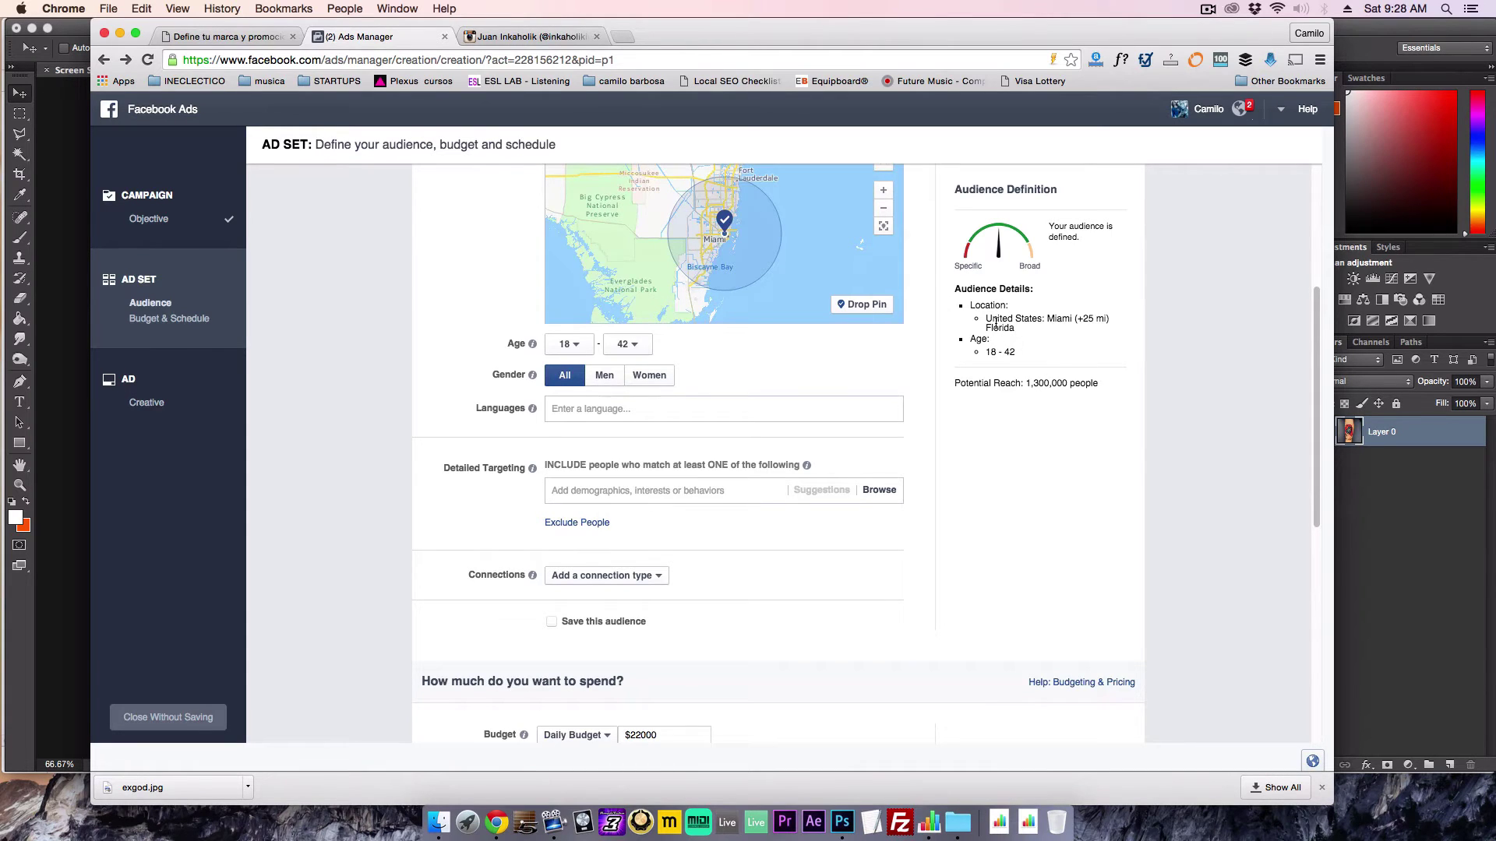
left_click_drag(986, 351, 1030, 380)
left_click(601, 411)
type("en")
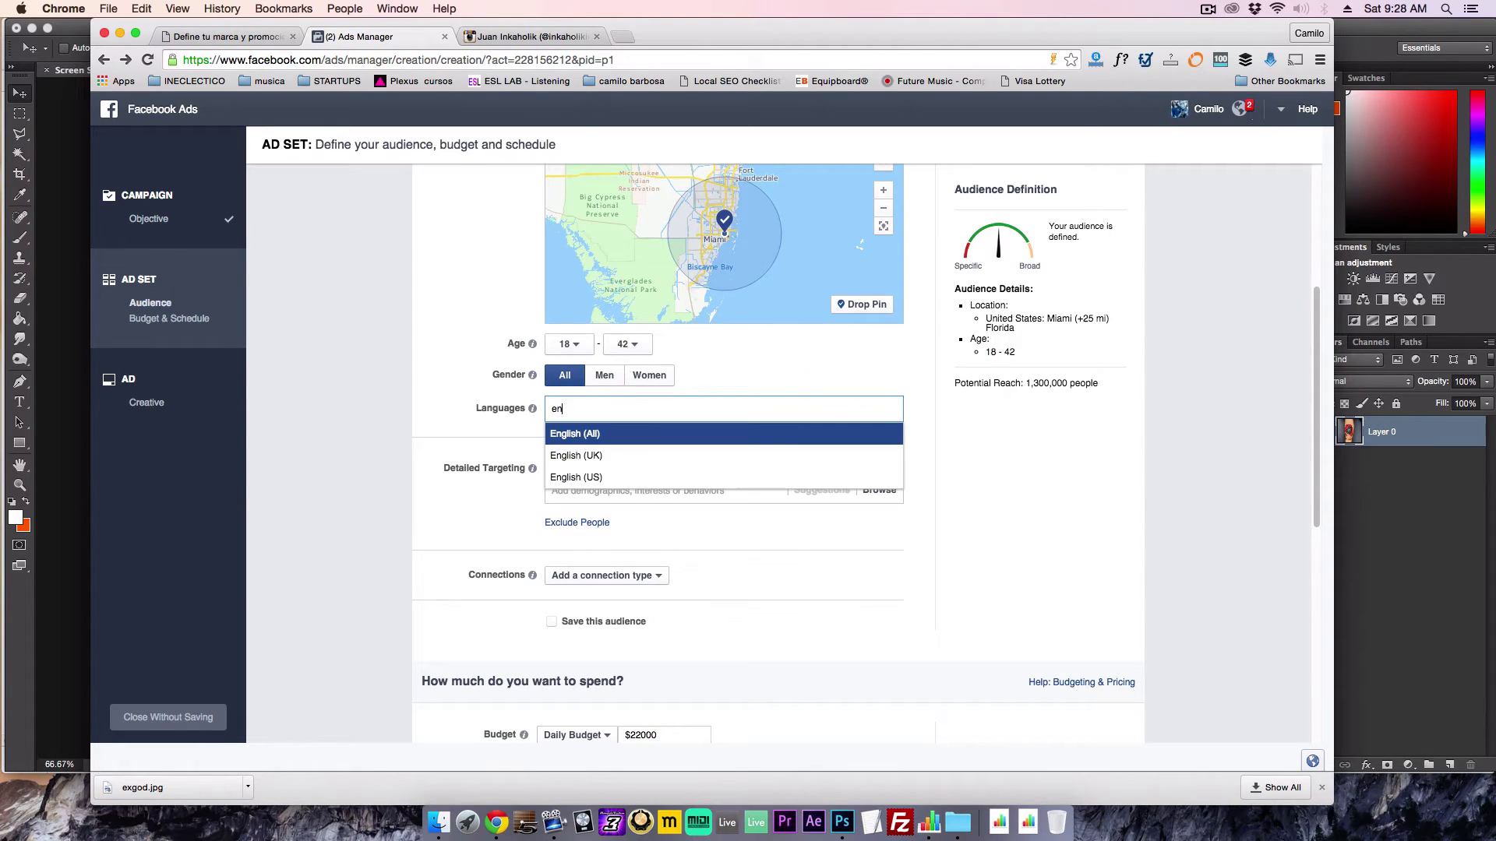
left_click(603, 482)
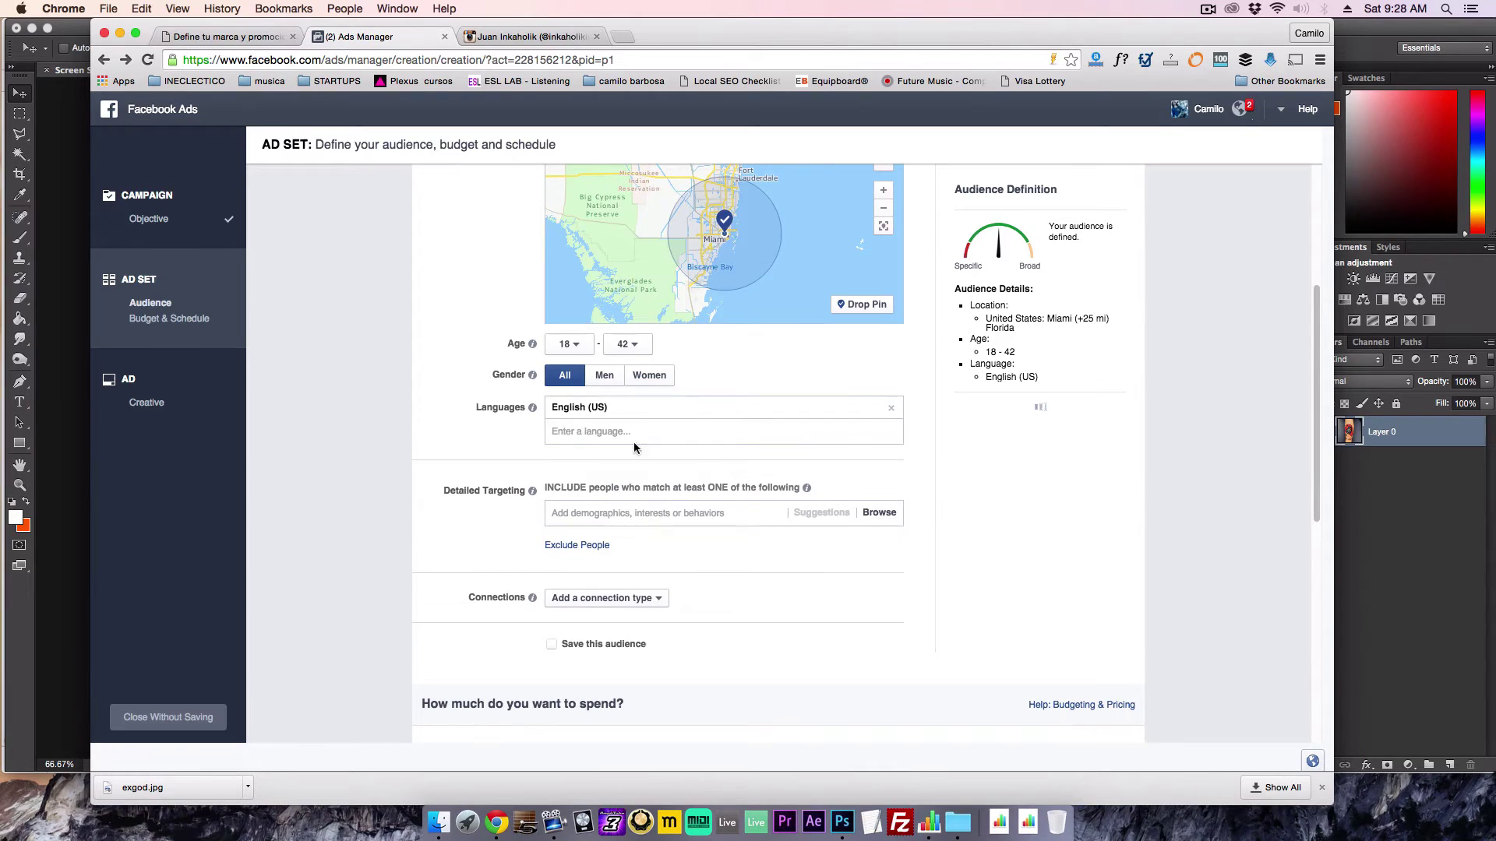
left_click(363, 451)
Step: Add the interests Tattoos, Tattoo artist, Body art, Tattoos and Tattoo Art, and Body piercing to the detailed targeting
scroll(437, 508, "down", 4)
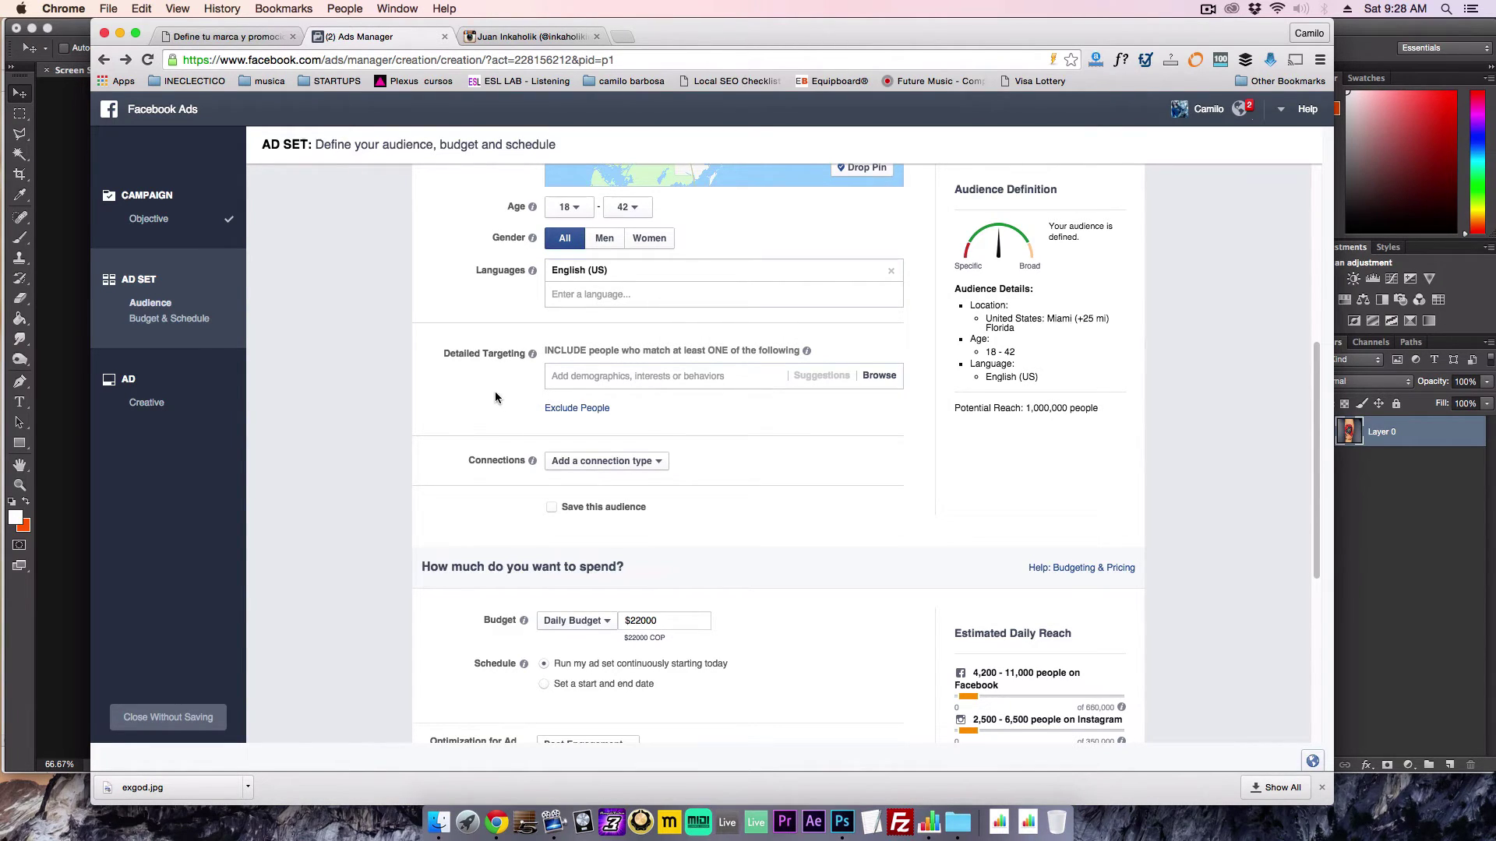
left_click(598, 377)
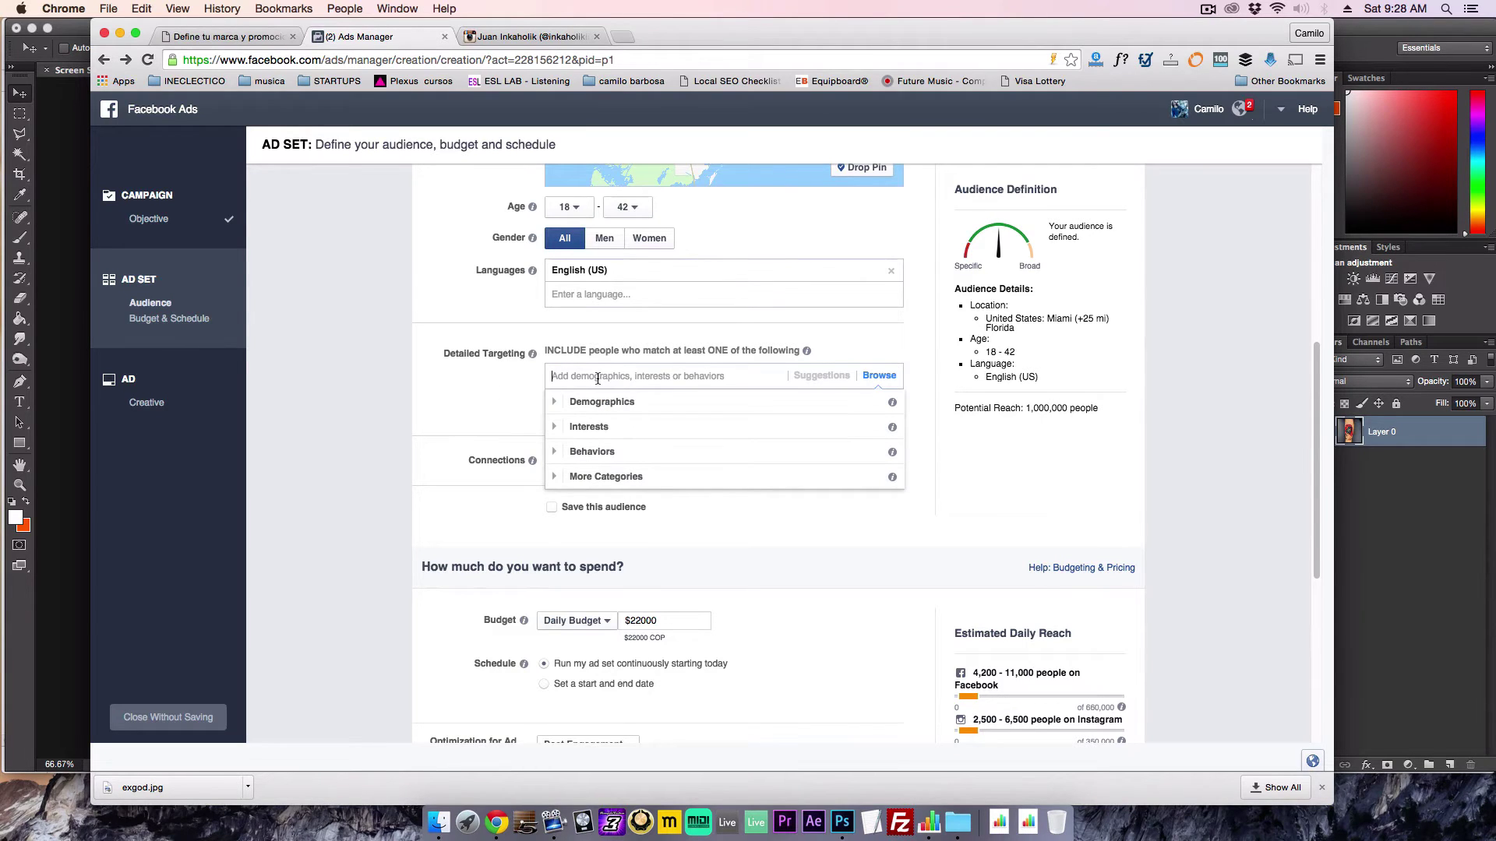
type("tat")
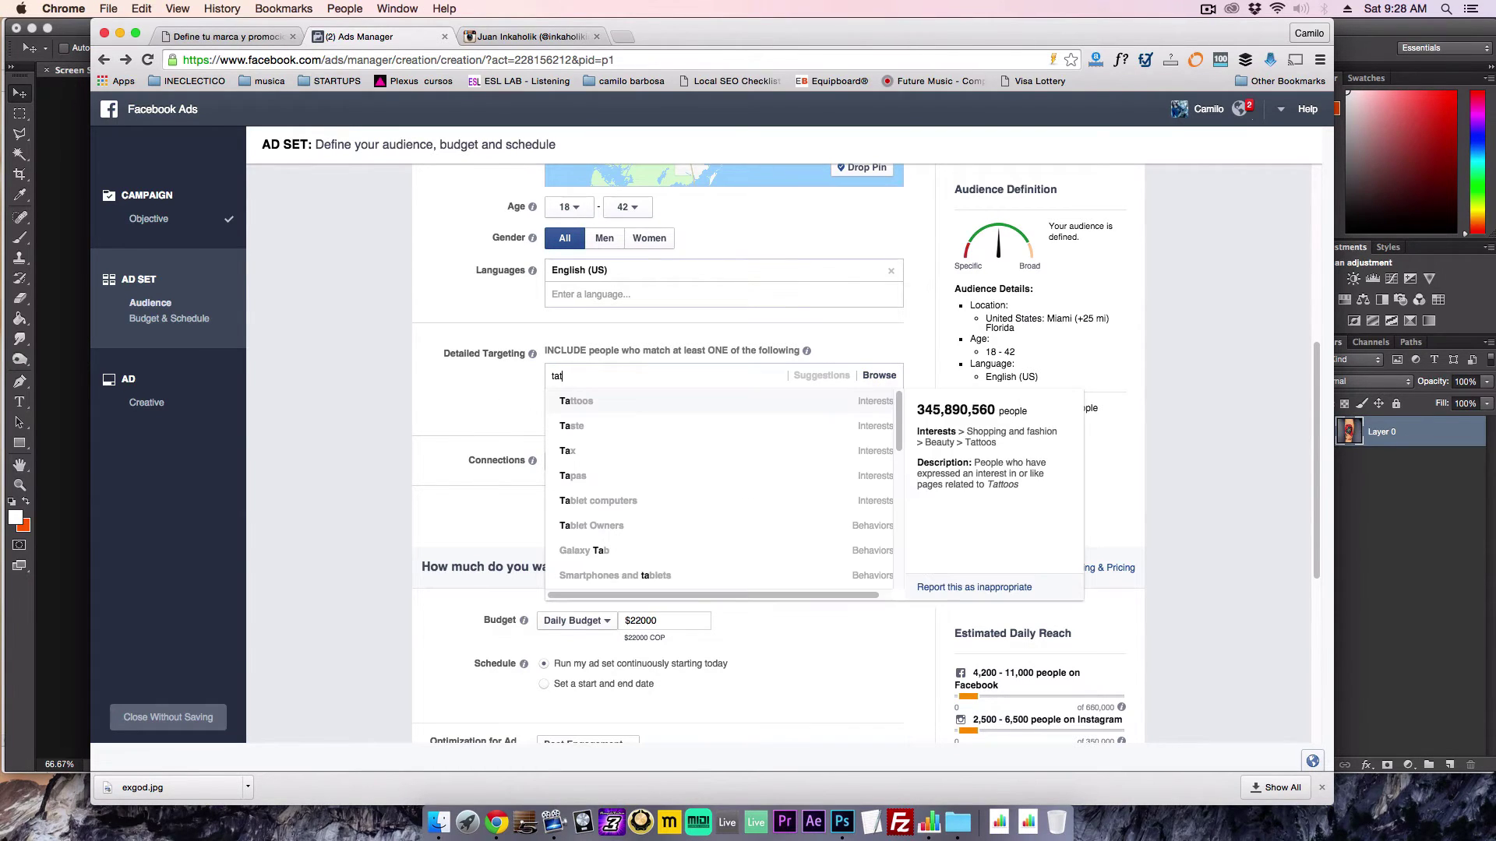
left_click(585, 401)
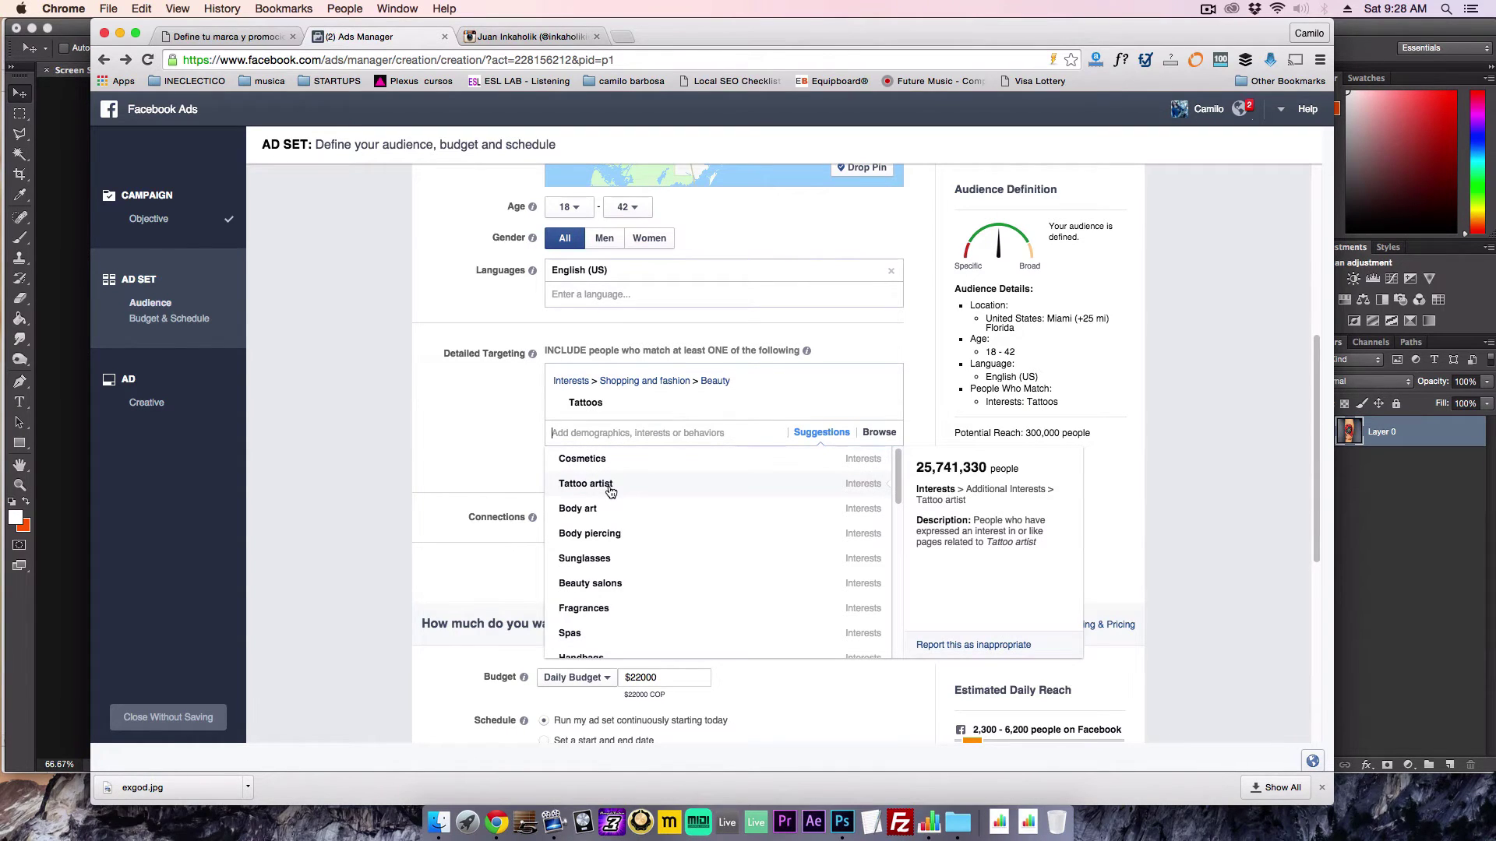
left_click(610, 486)
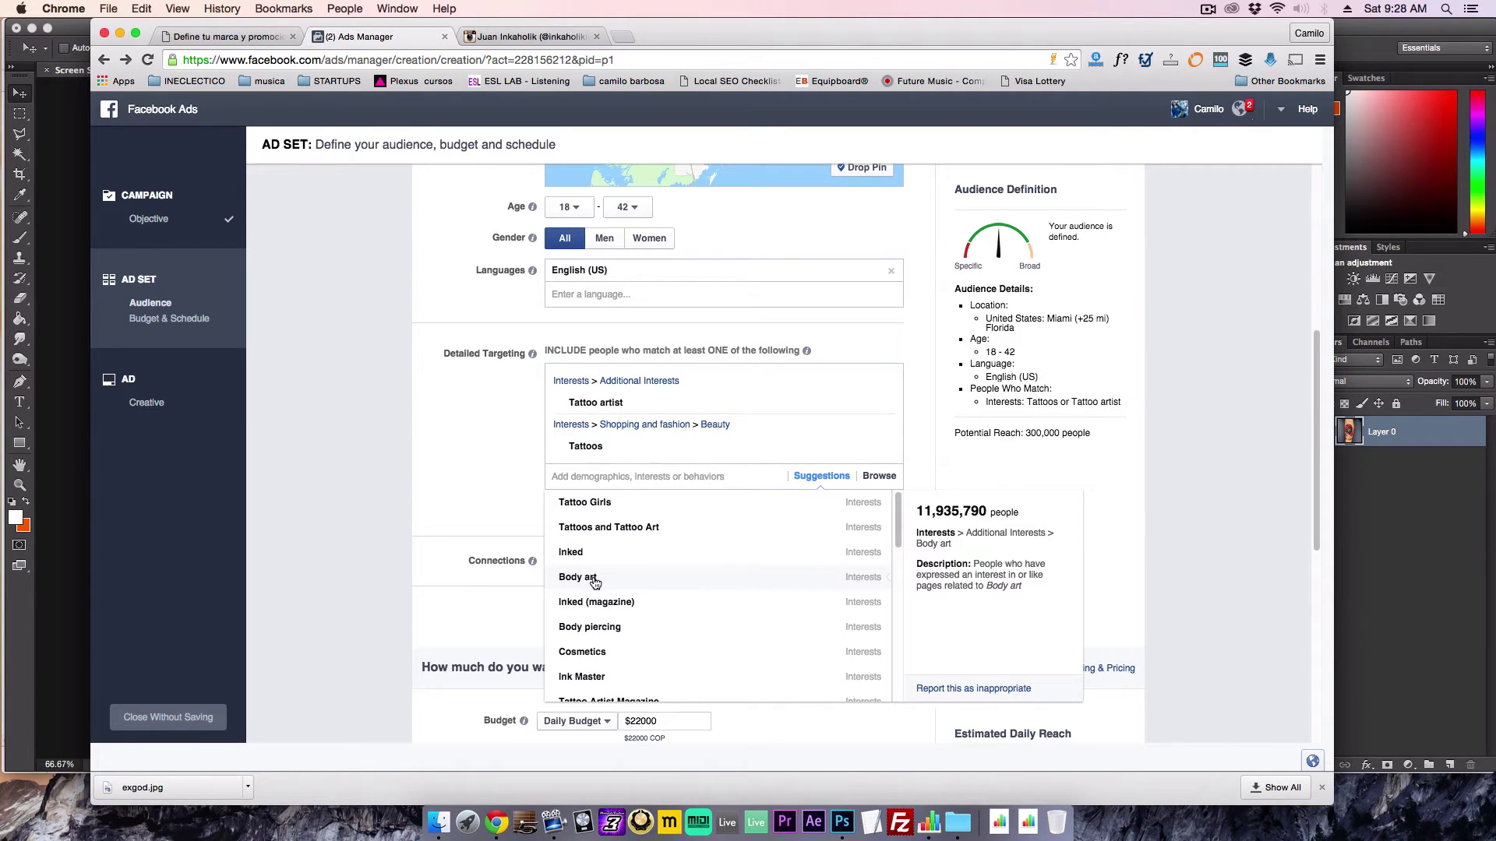
left_click(611, 581)
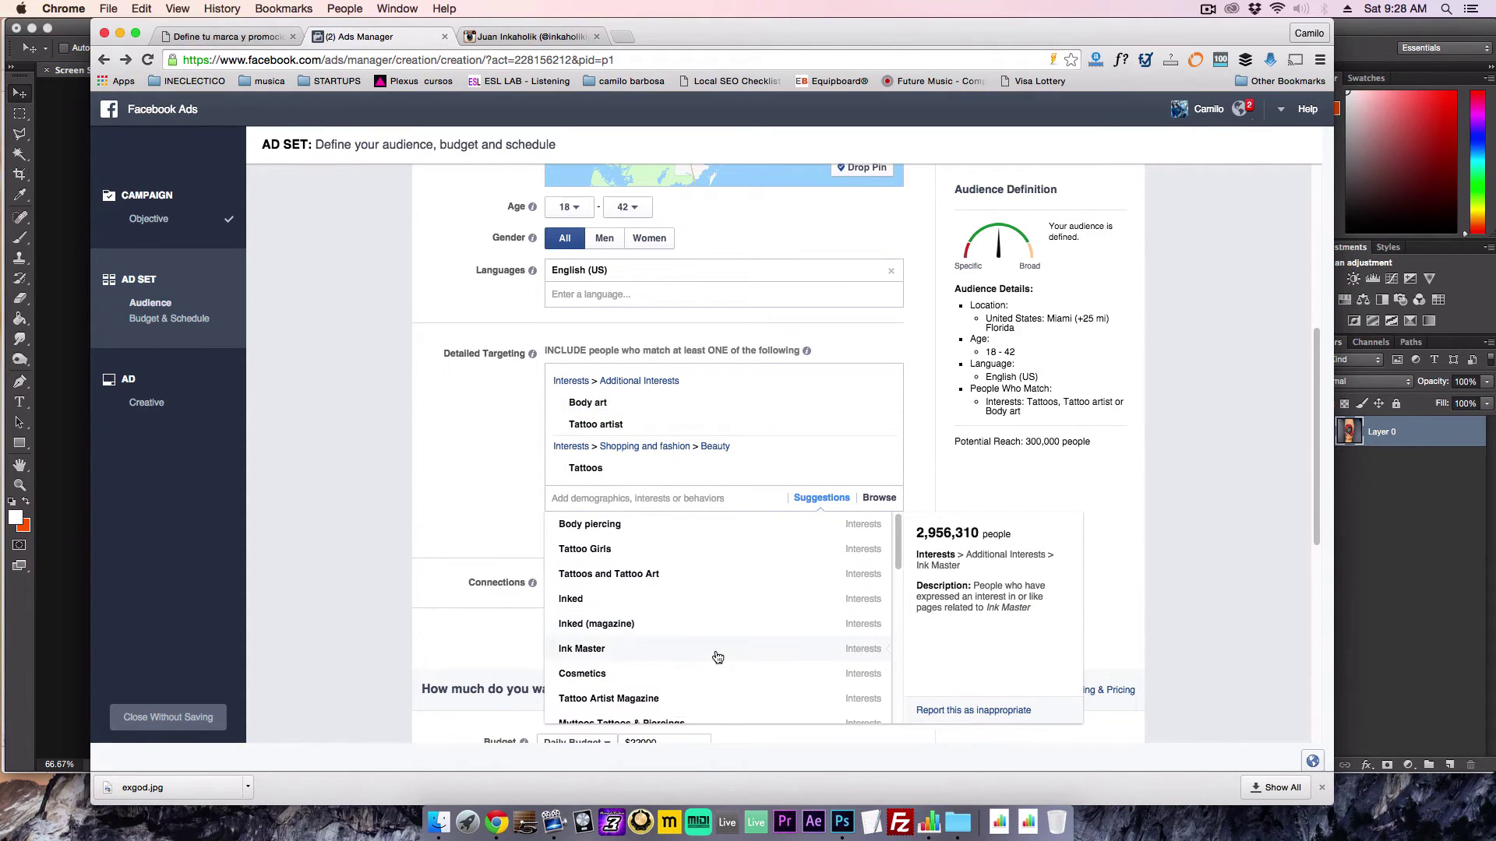
left_click(649, 582)
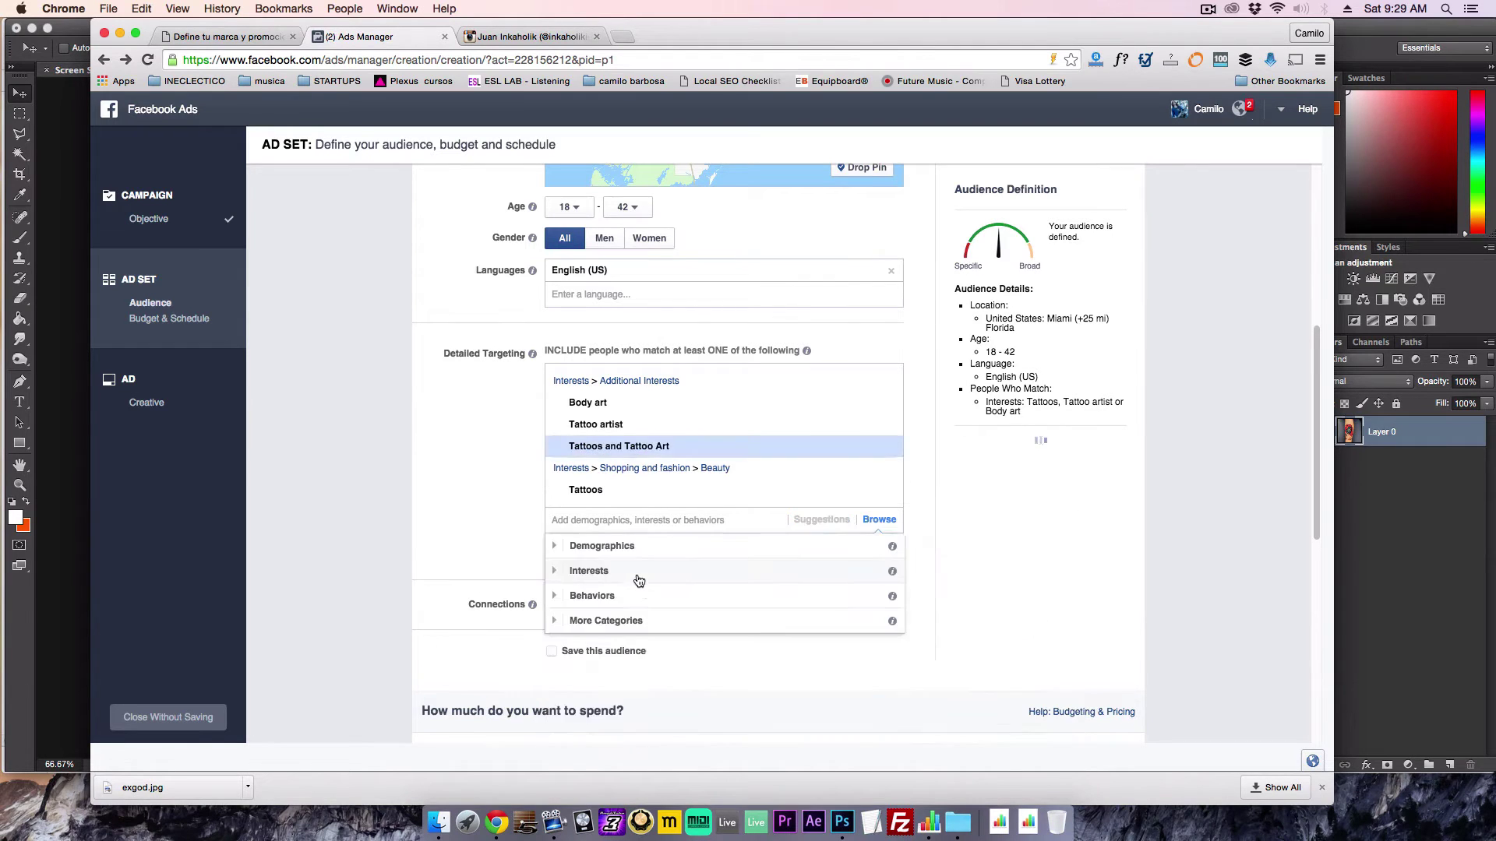
type("body pi")
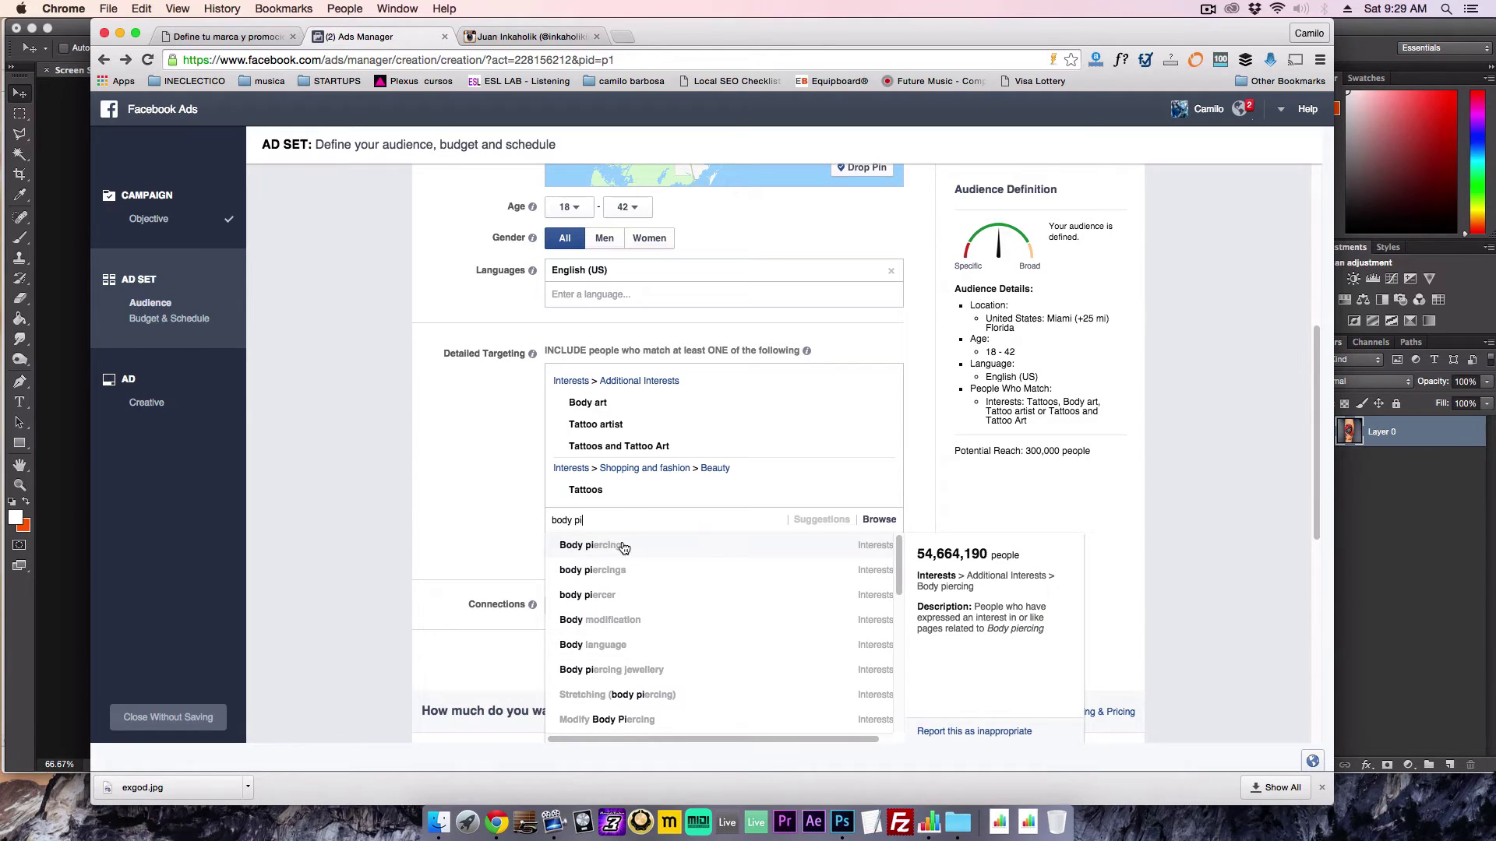
left_click(623, 546)
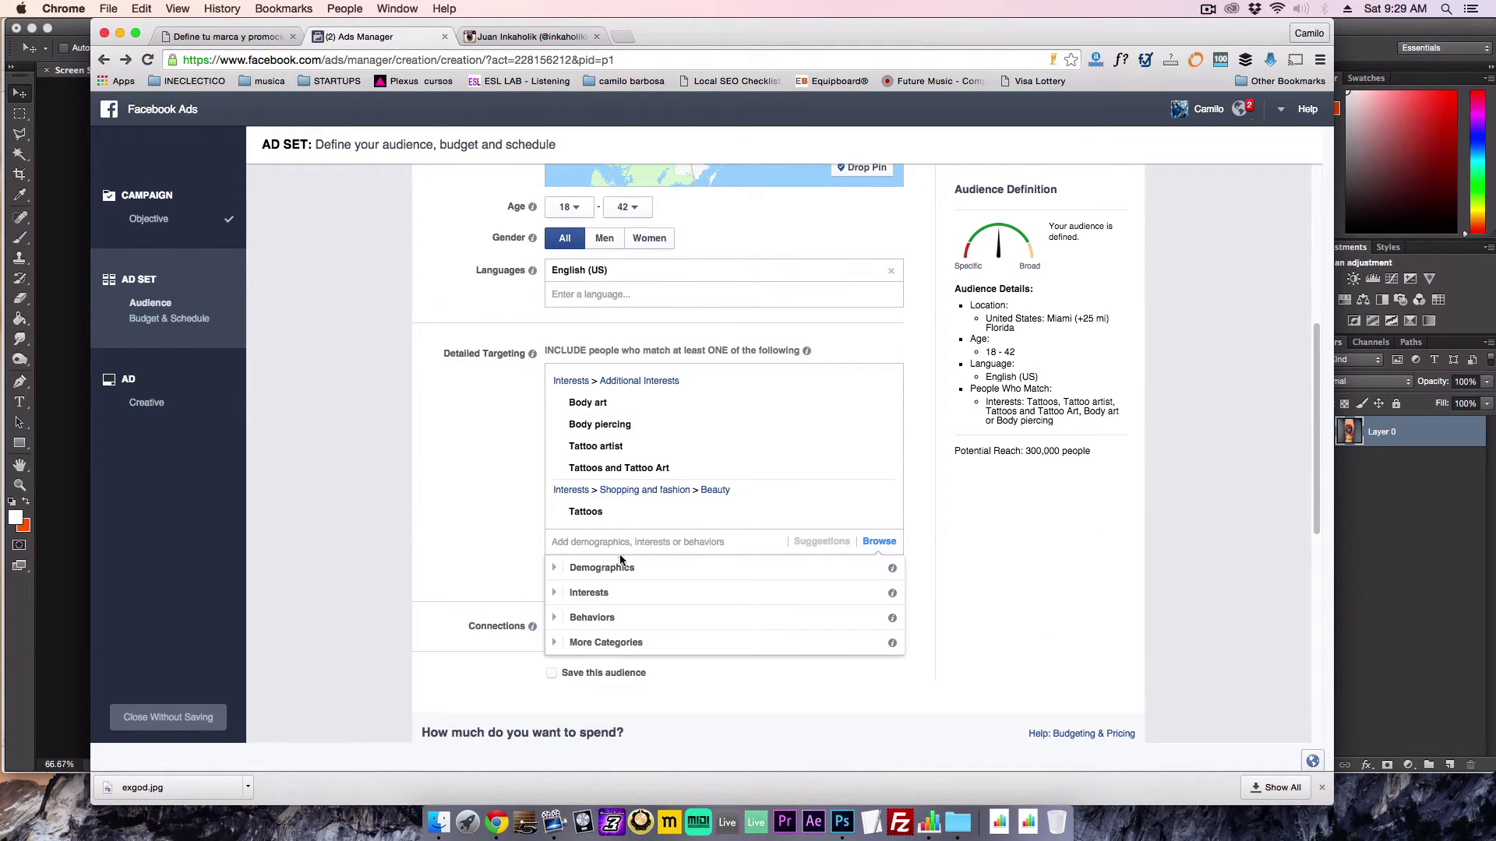
Step: Examine the Demographics categories available for the audience's detailed targeting
left_click(562, 573)
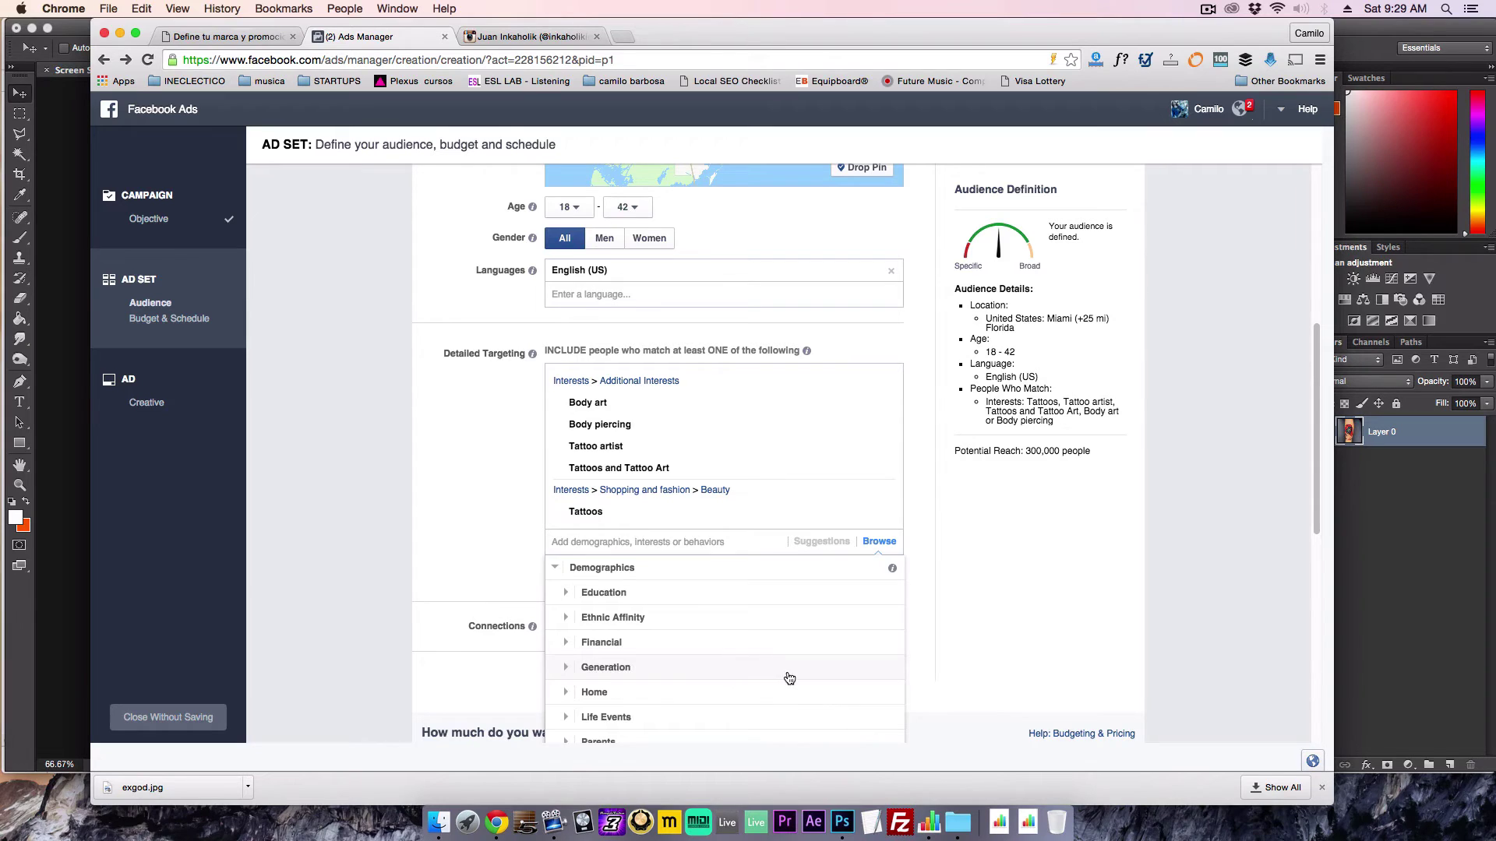
scroll(787, 674, "down", 1)
scroll(789, 675, "down", 3)
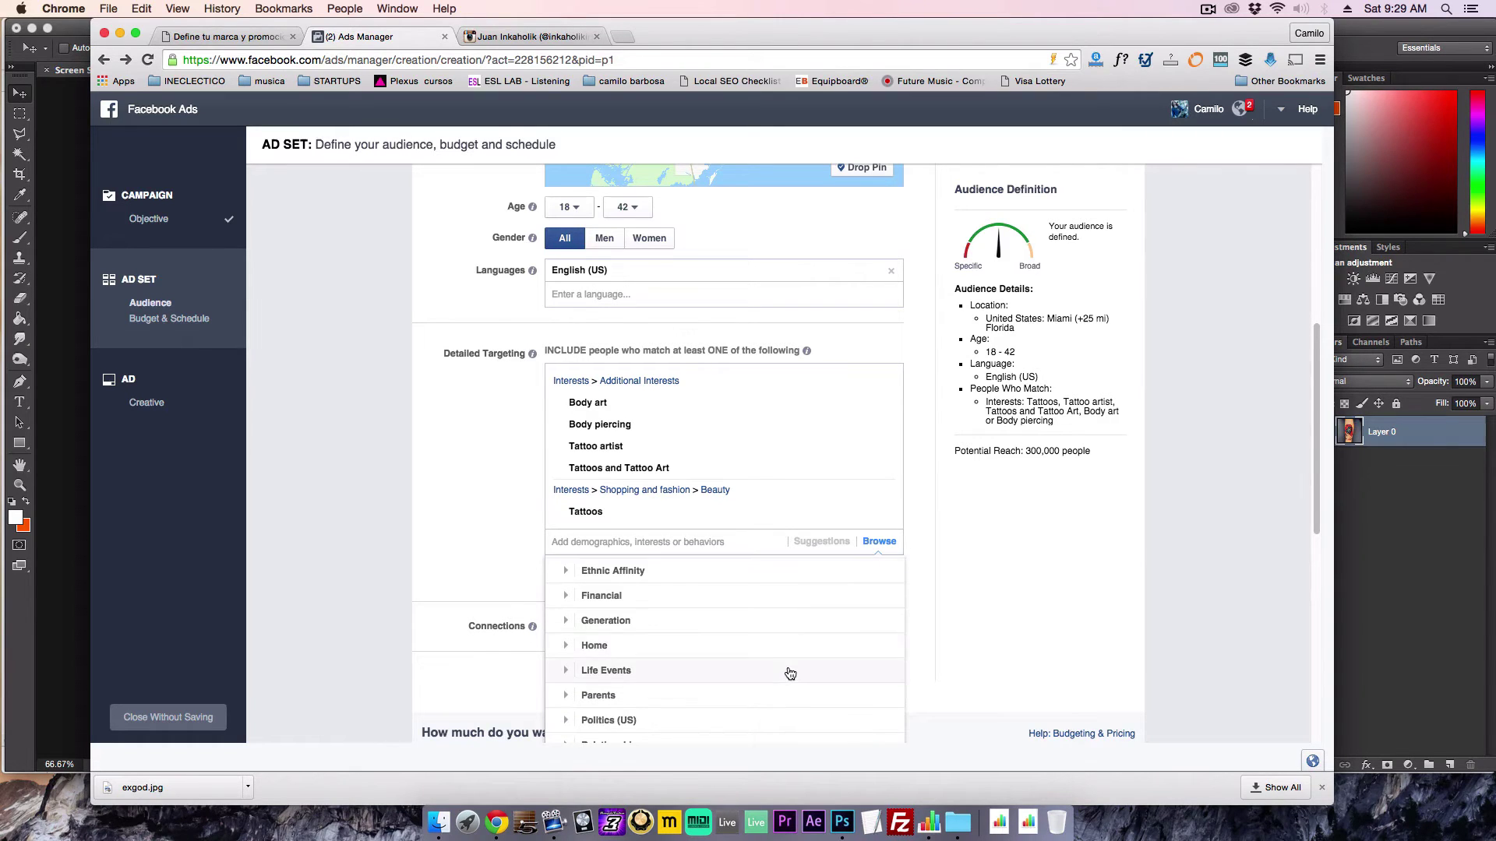
scroll(789, 667, "up", 5)
scroll(1017, 608, "down", 5)
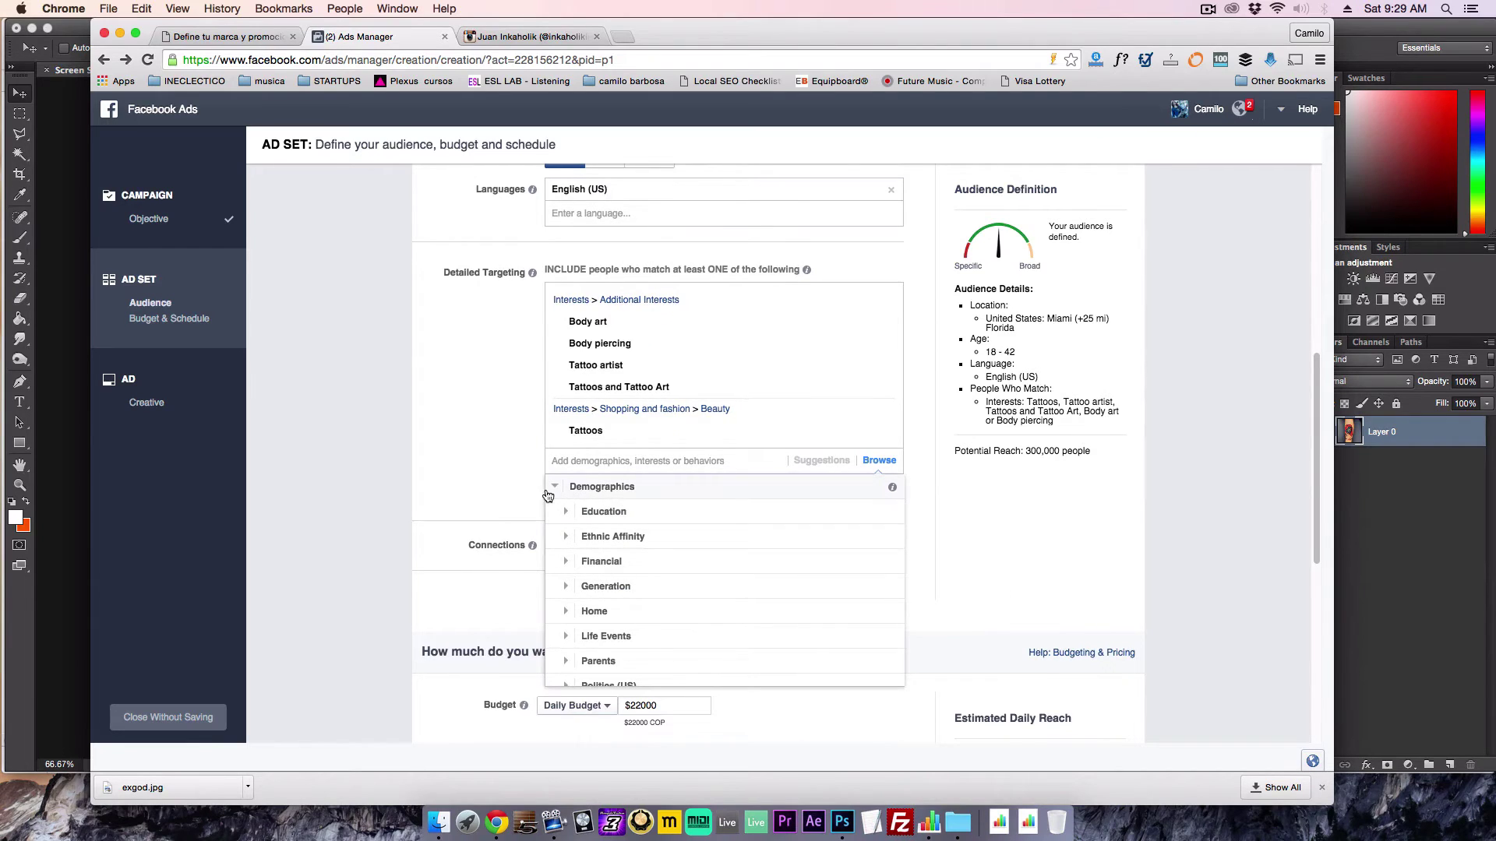
left_click(553, 489)
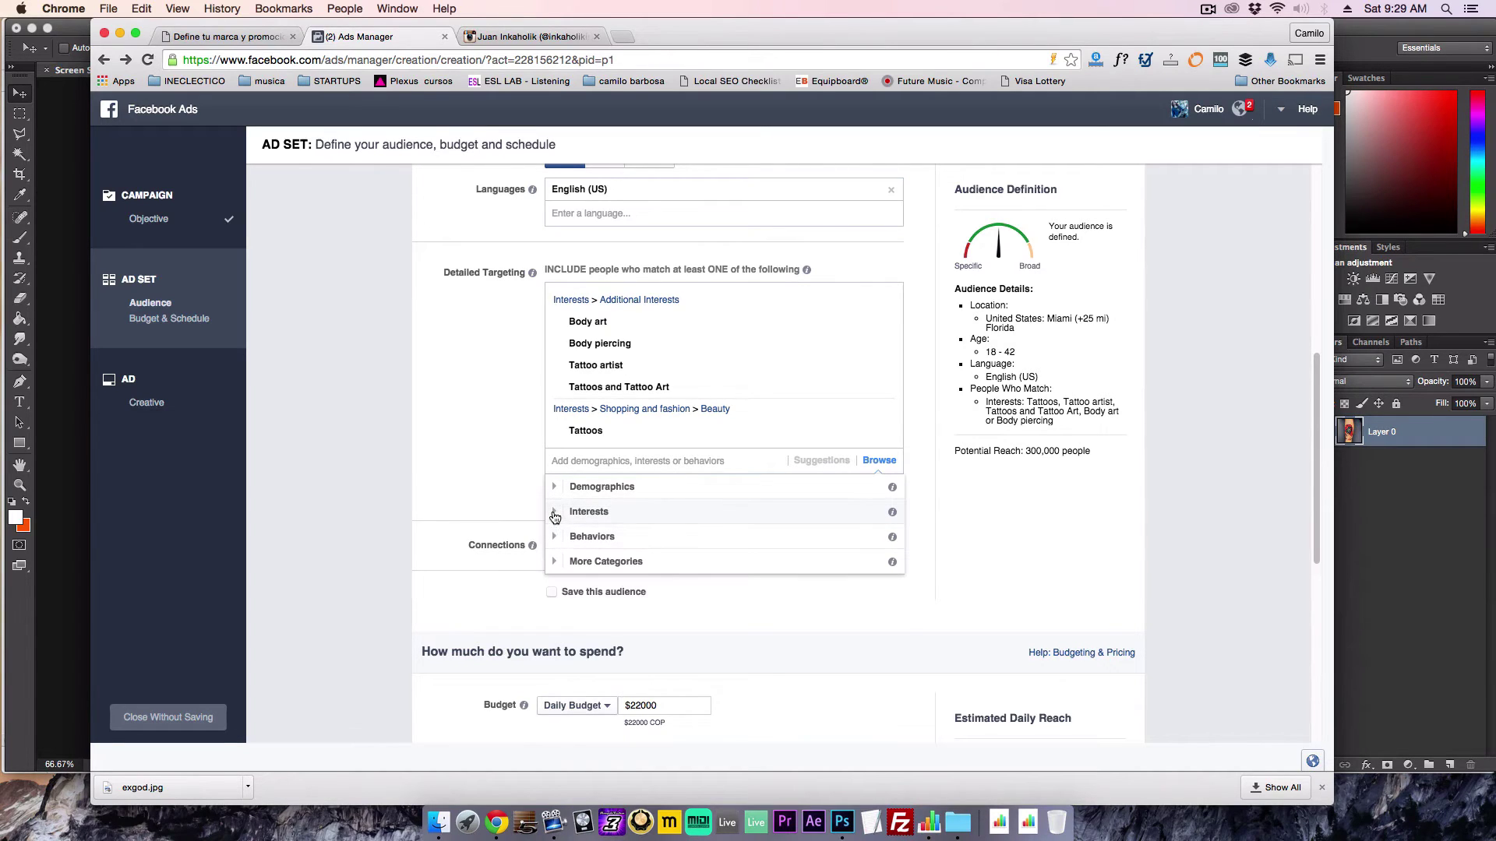
Step: Add the Beer interest from the Food and drink > Alcoholic beverages category to the detailed targeting
left_click(555, 514)
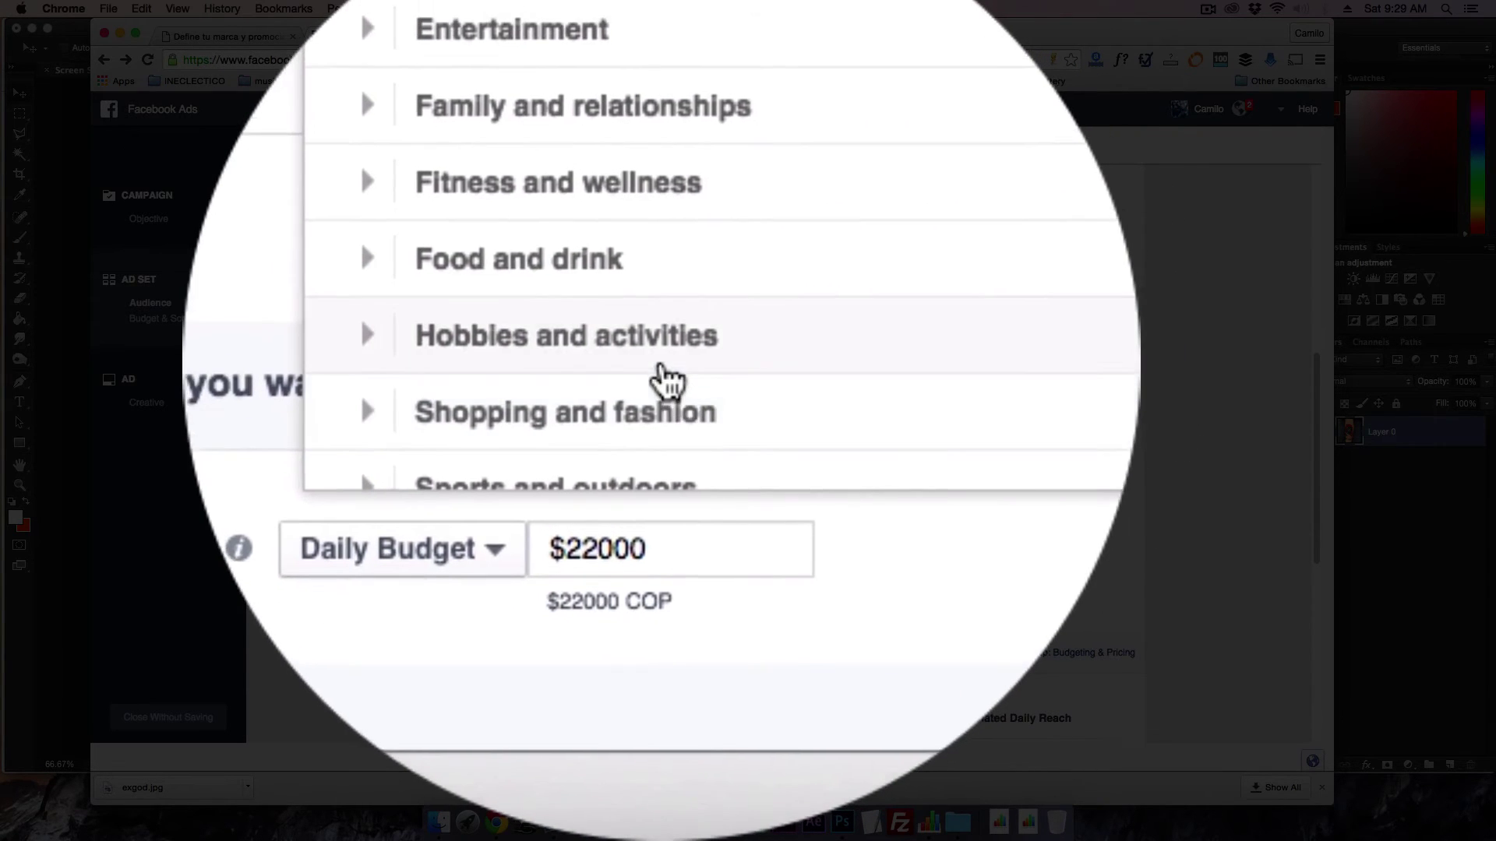
left_click(646, 244)
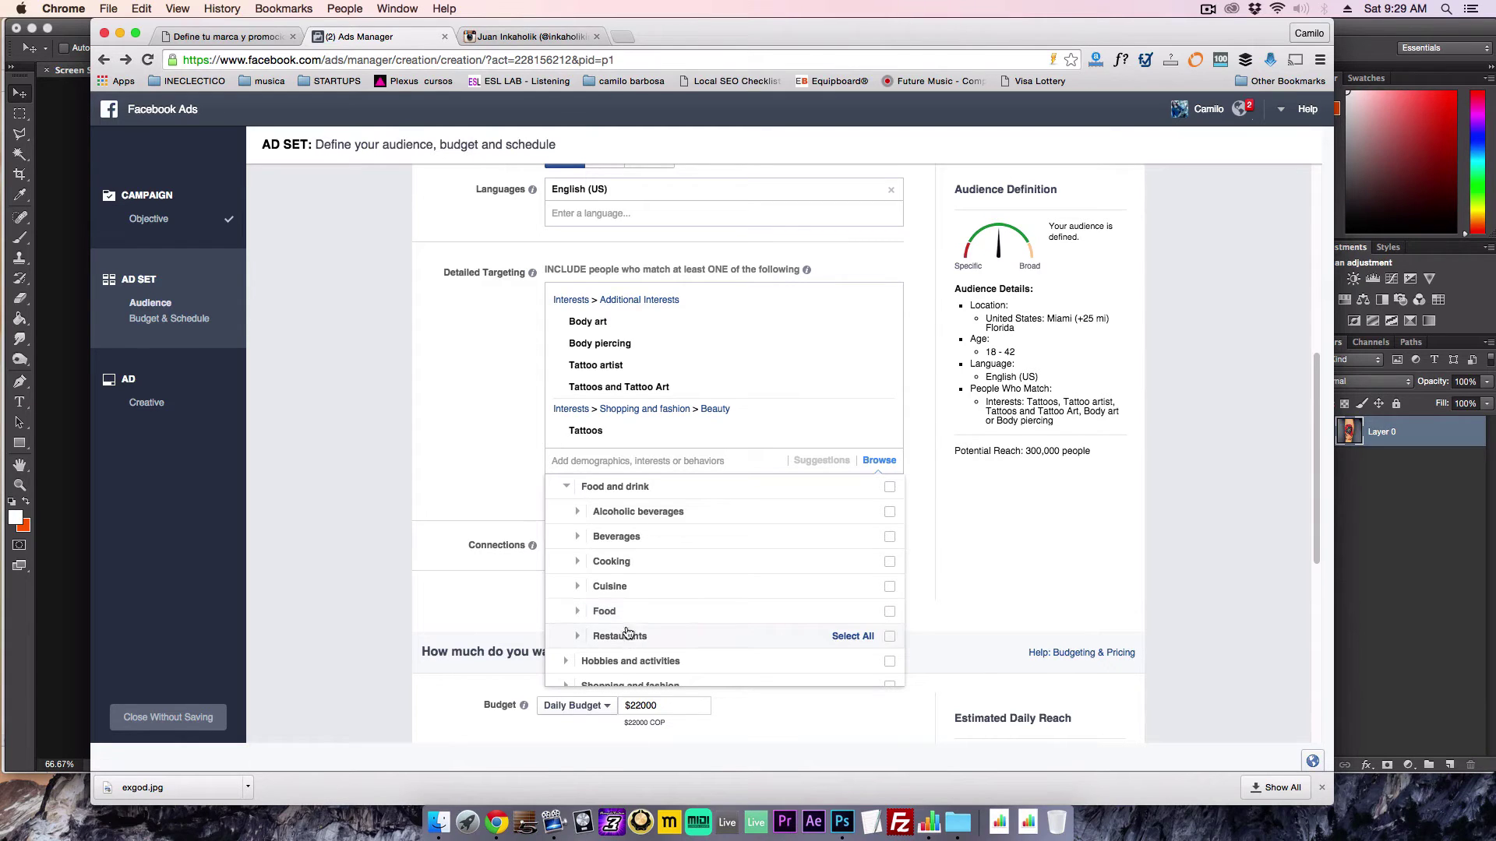
left_click(651, 516)
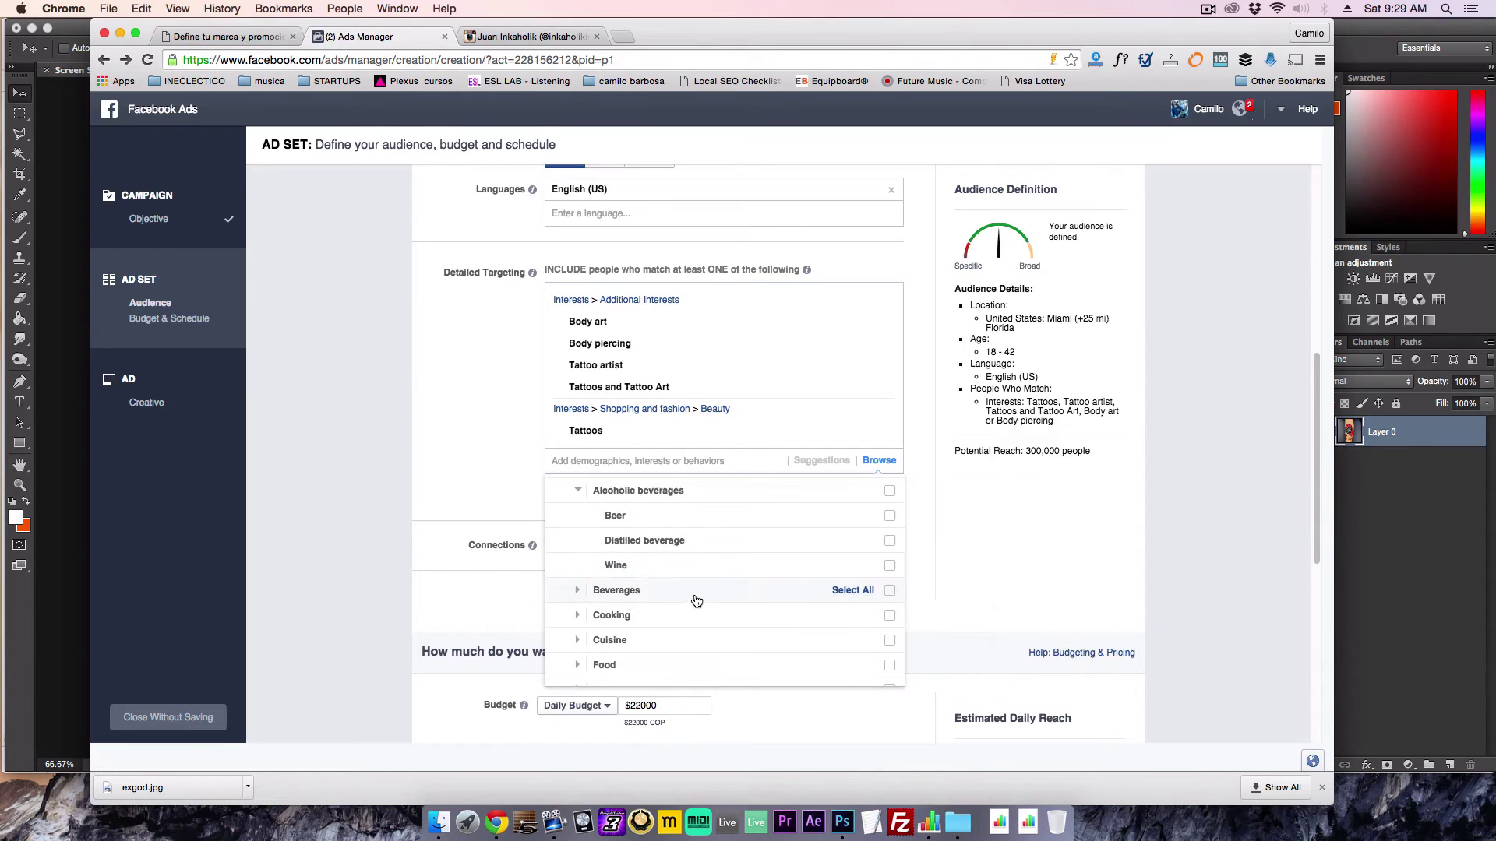
left_click(615, 516)
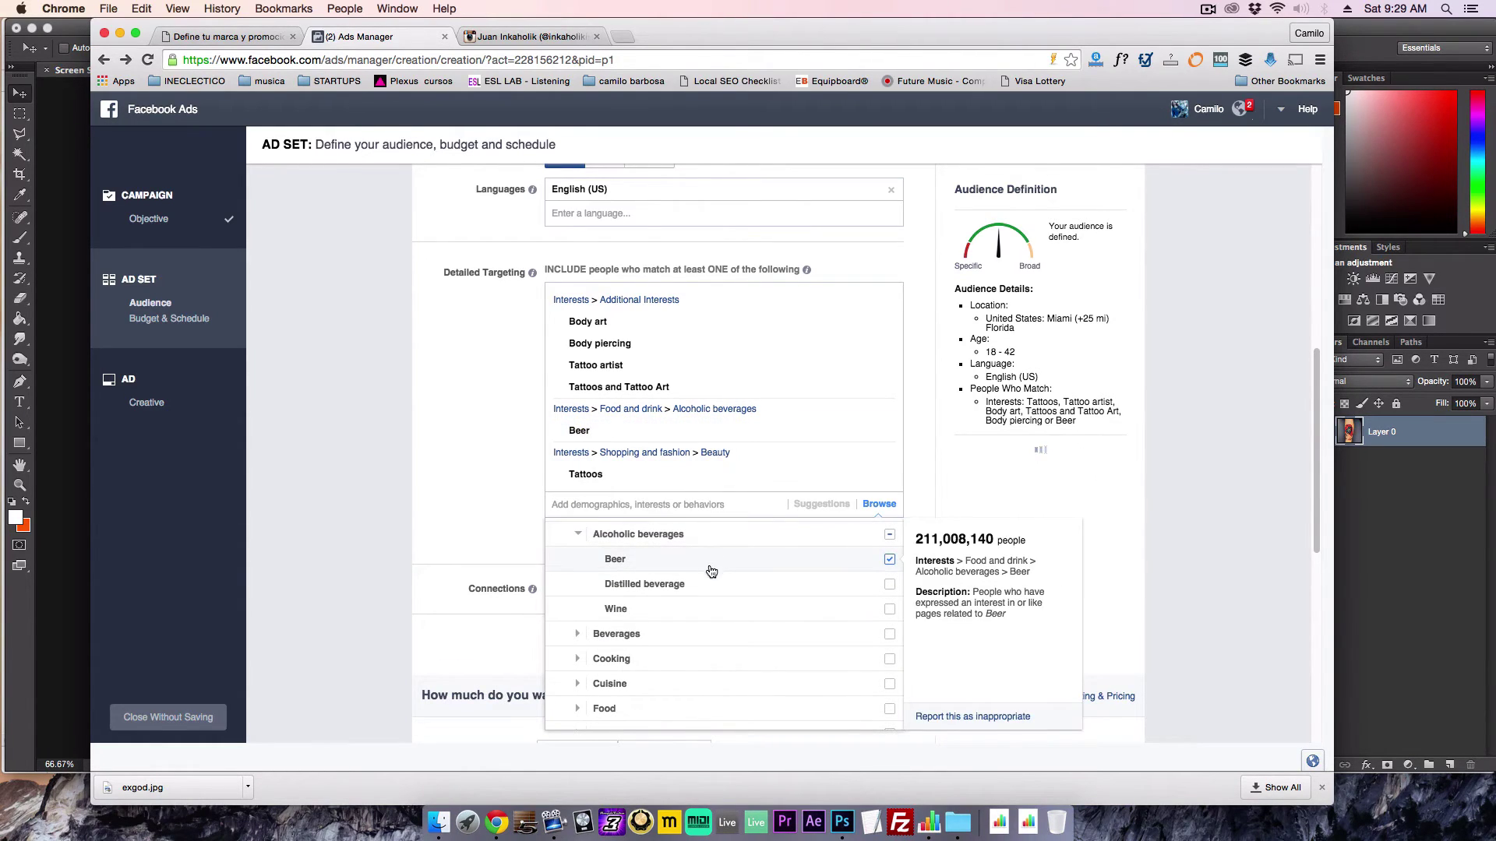
Step: Search the detailed targeting for "tatt", add the interest Tattoo Lovers, and check the audience's potential reach
scroll(708, 622, "down", 2)
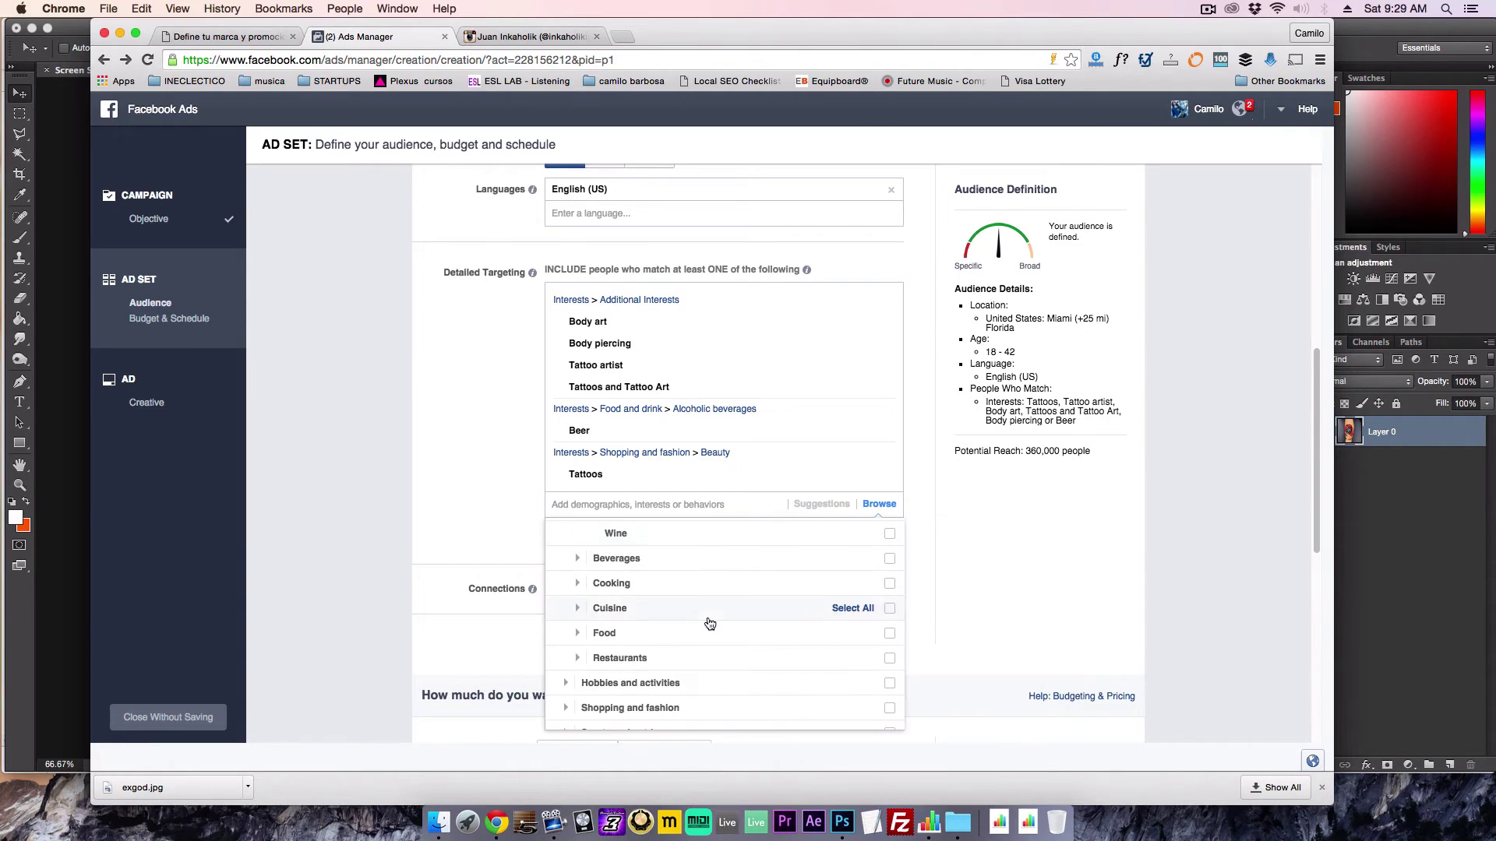
scroll(659, 623, "up", 2)
scroll(662, 649, "up", 3)
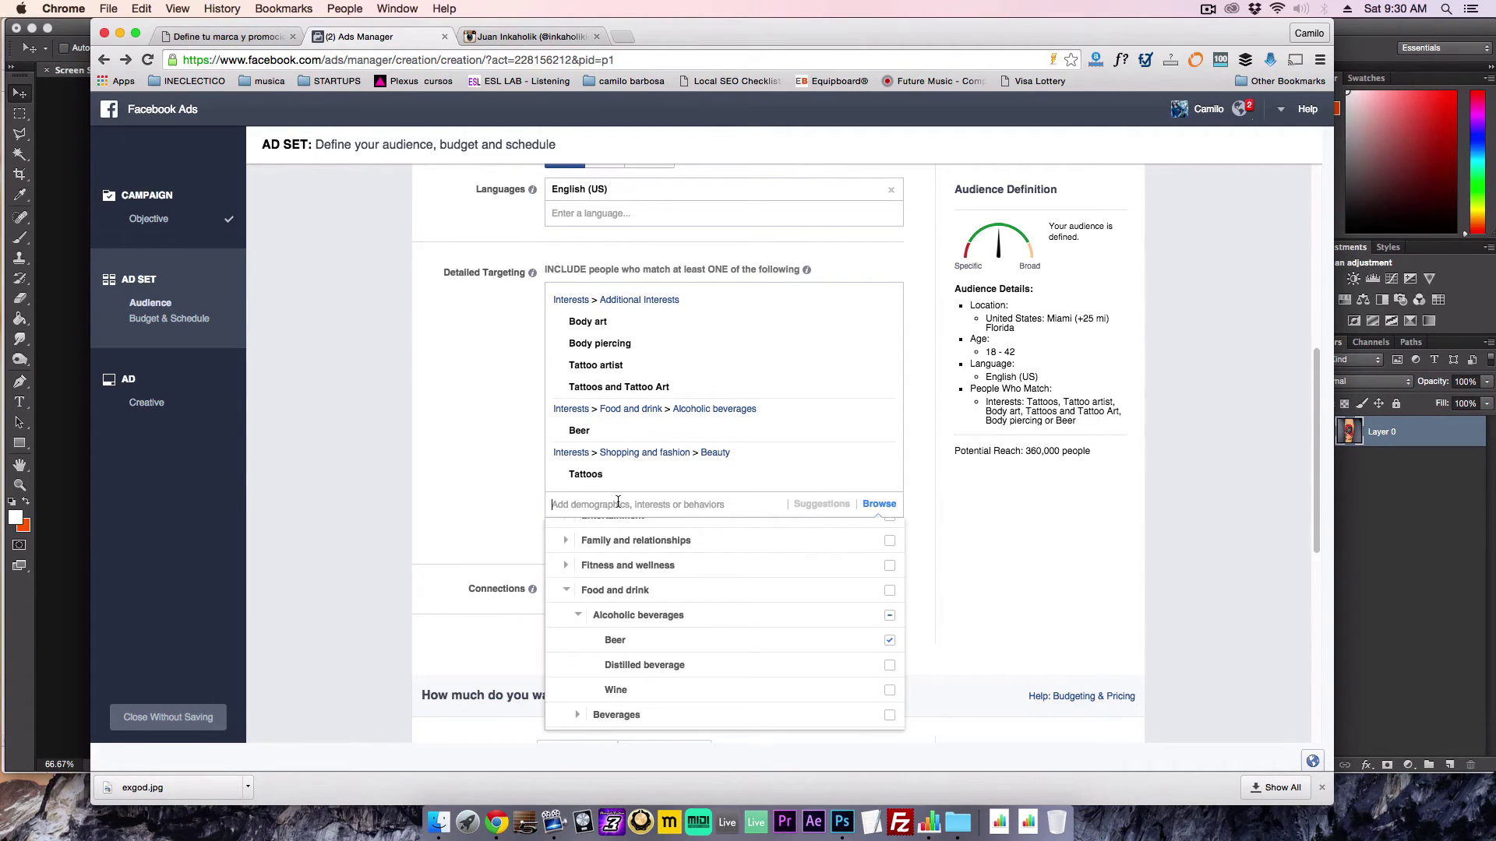
type("tatt")
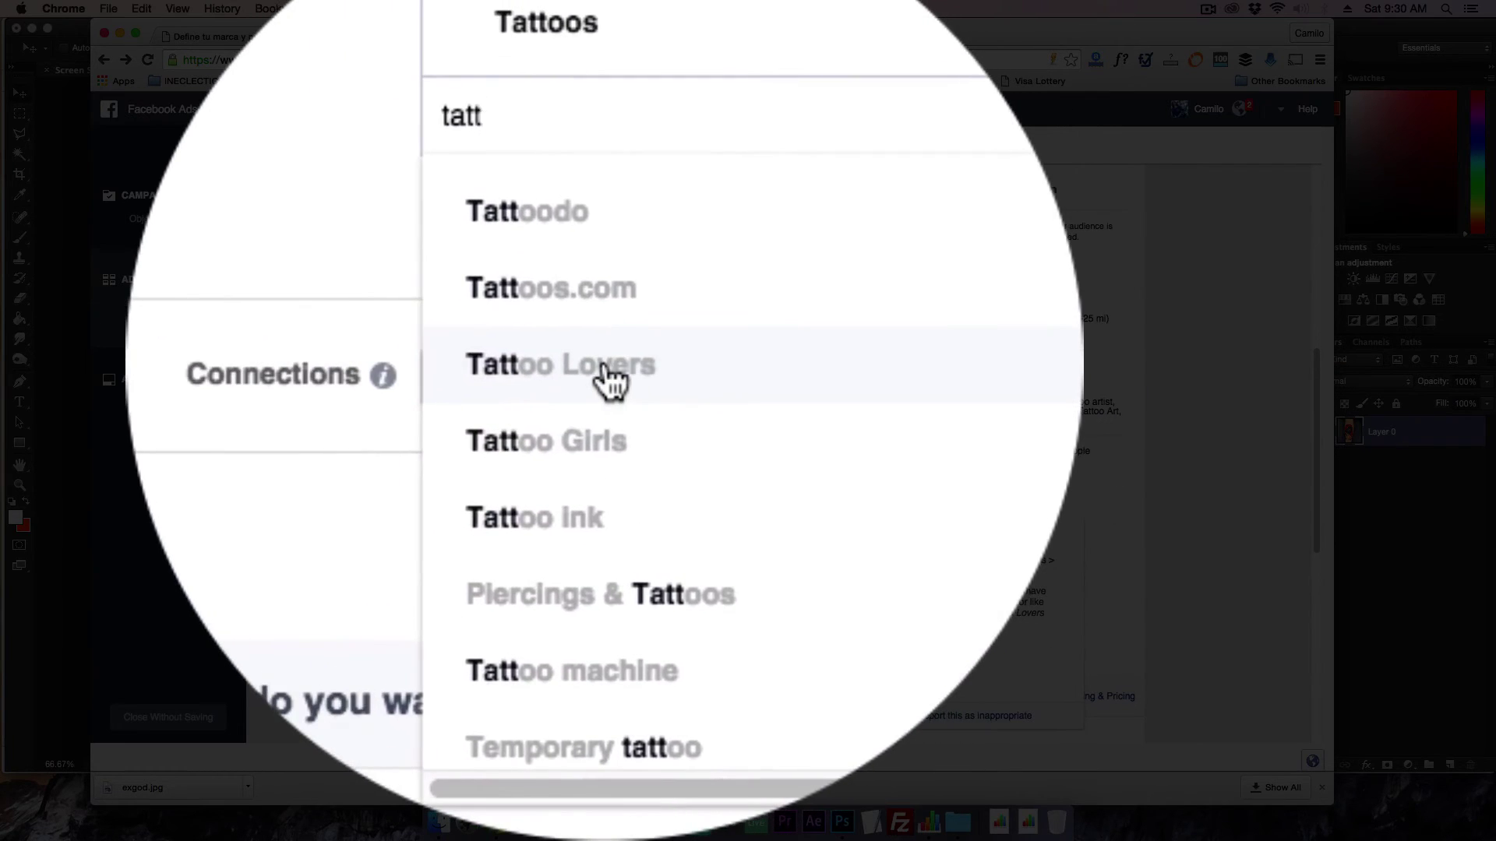
left_click(606, 374)
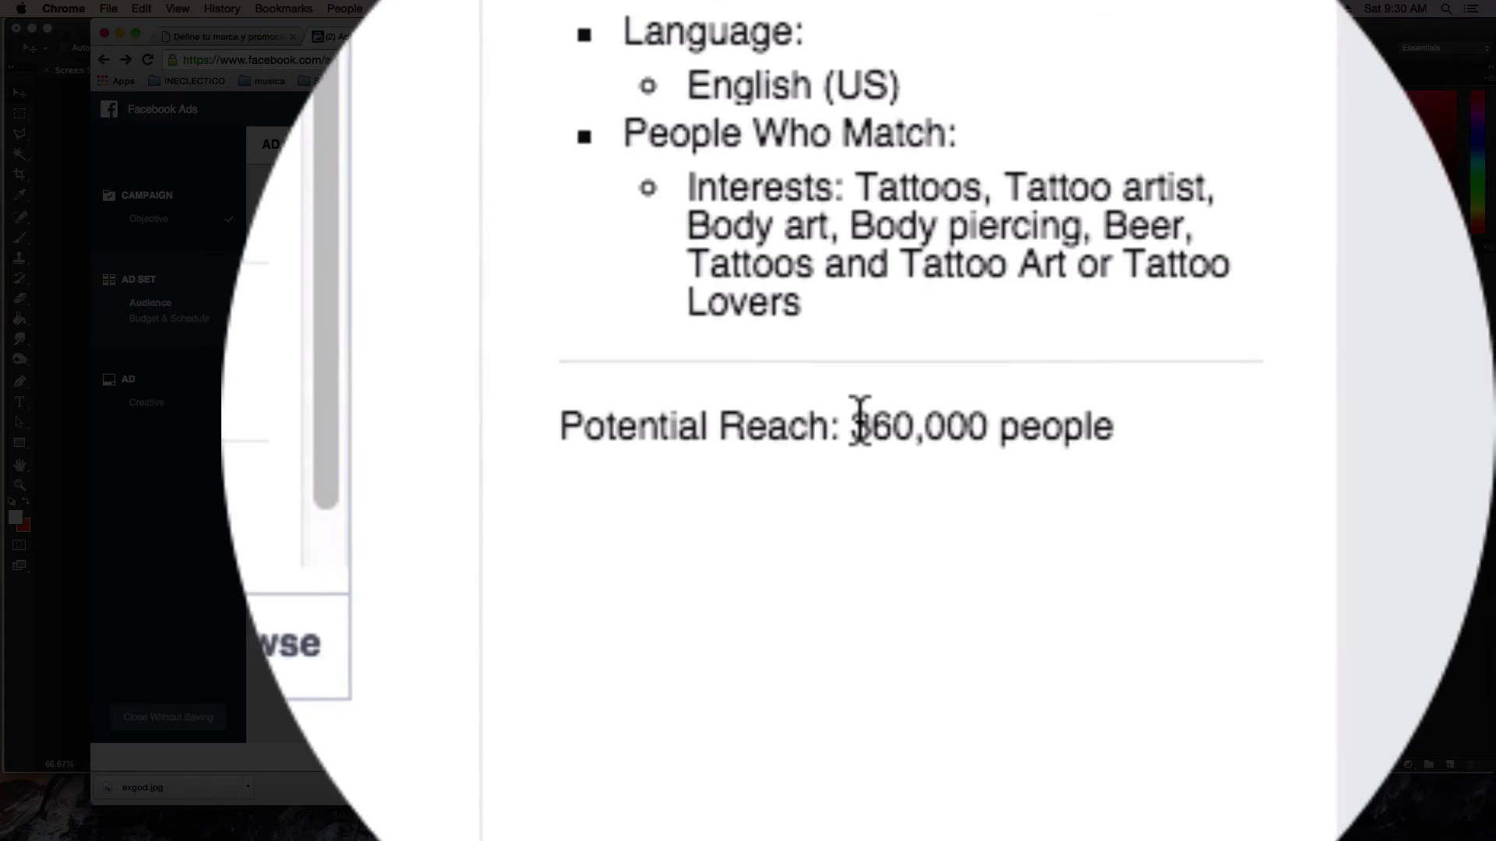
left_click_drag(1027, 461, 1045, 461)
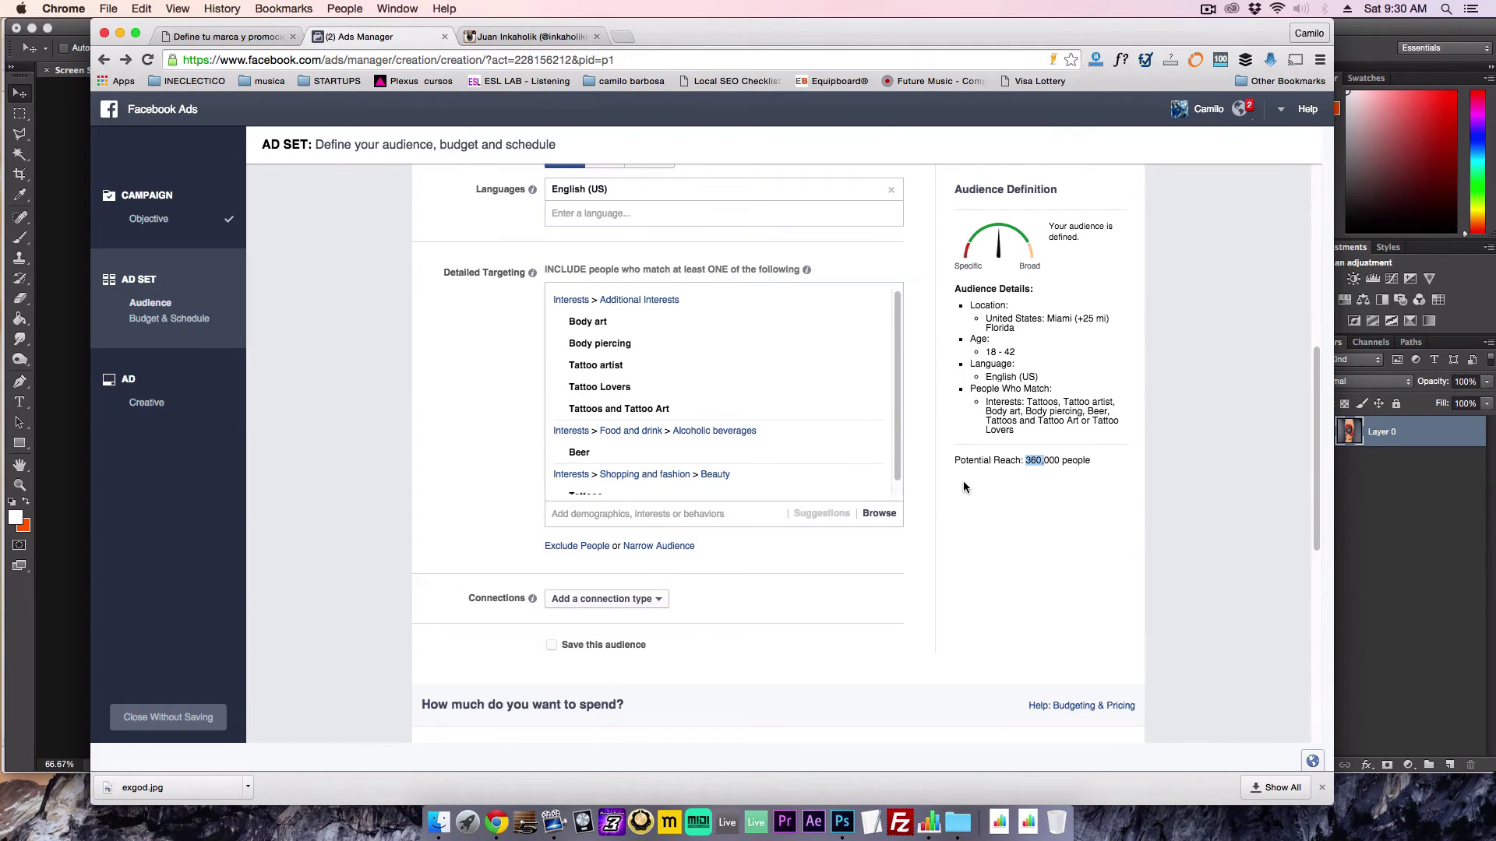
Step: Add a Facebook Pages connection that excludes people who like your Page
scroll(1015, 506, "down", 4)
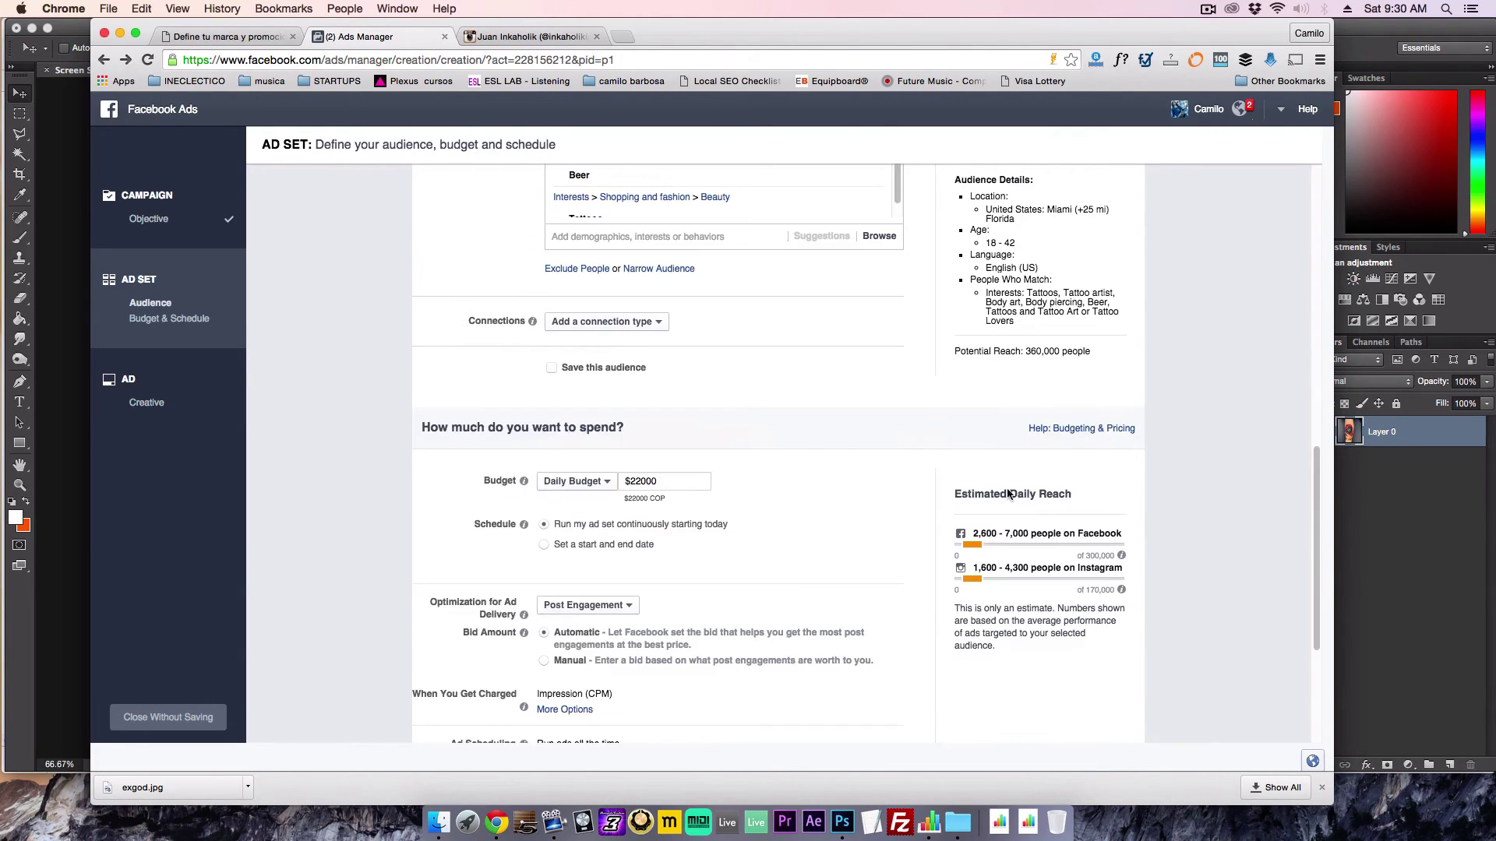
left_click(628, 322)
mouse_move(612, 344)
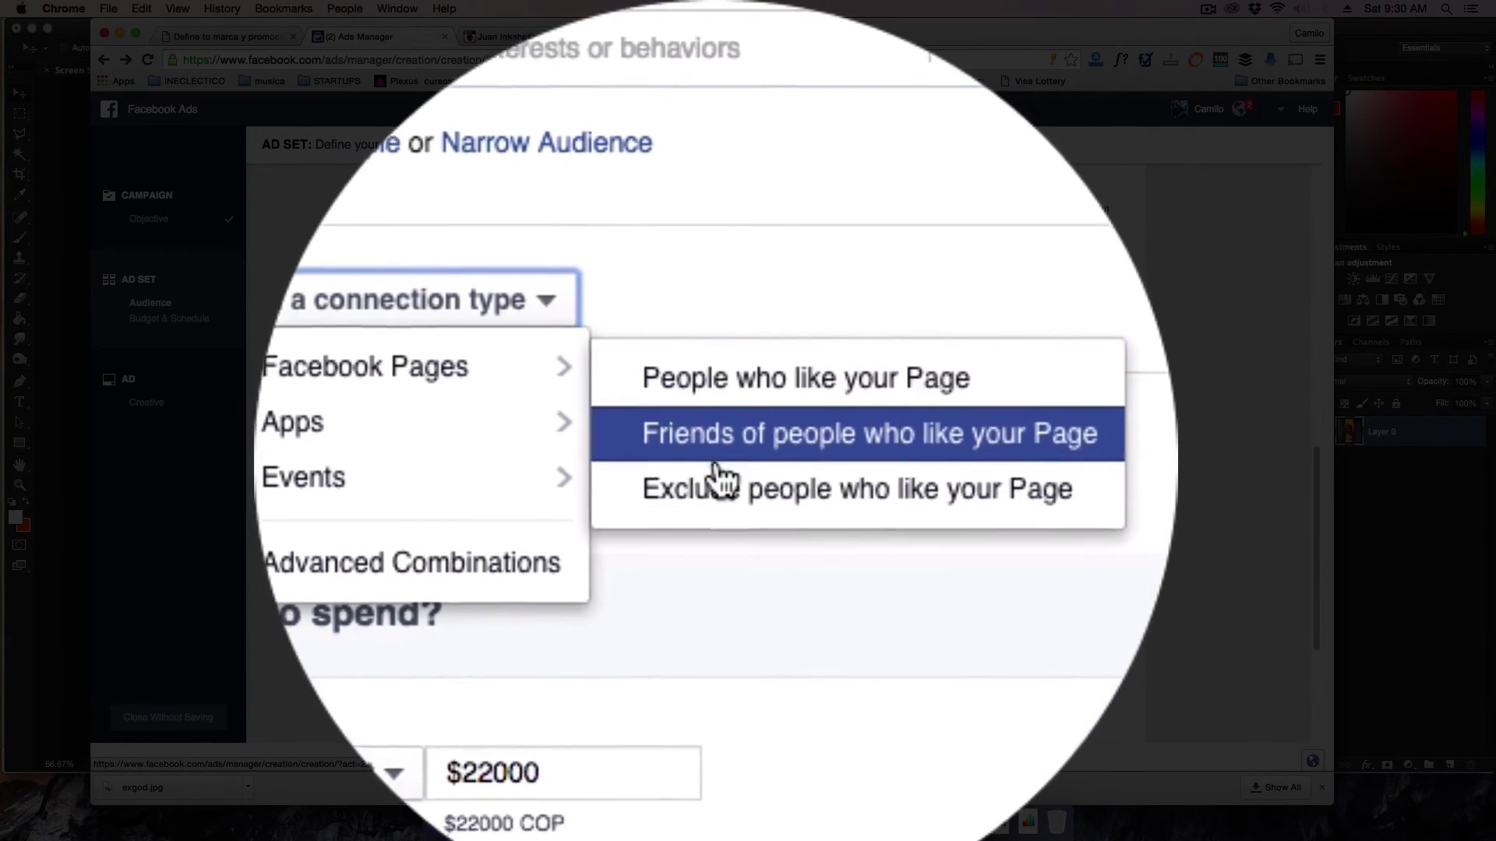
left_click(711, 385)
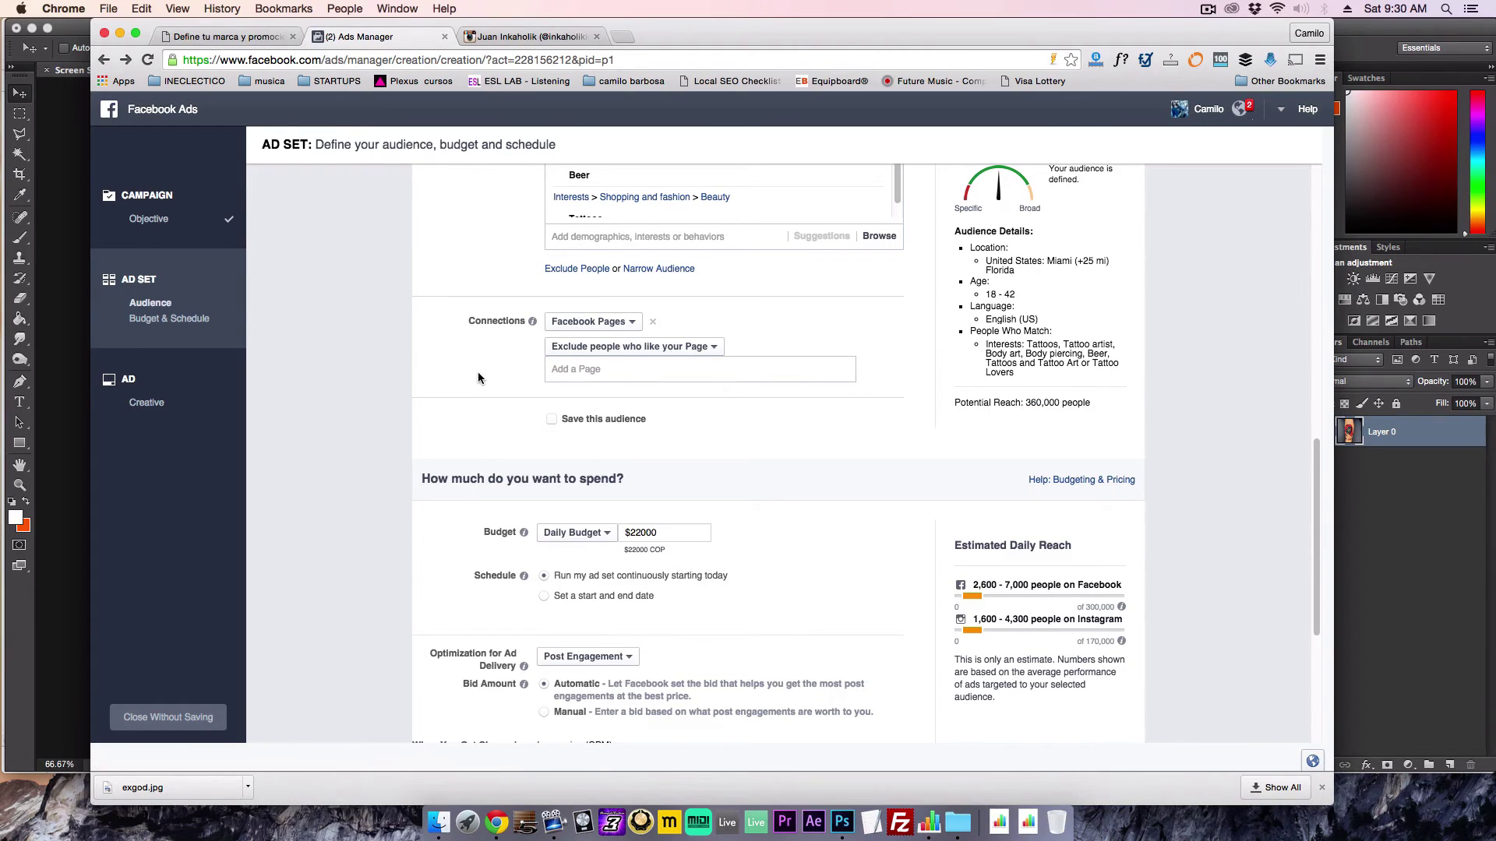
Step: Change the ad set's budget type to Lifetime Budget
scroll(428, 402, "down", 2)
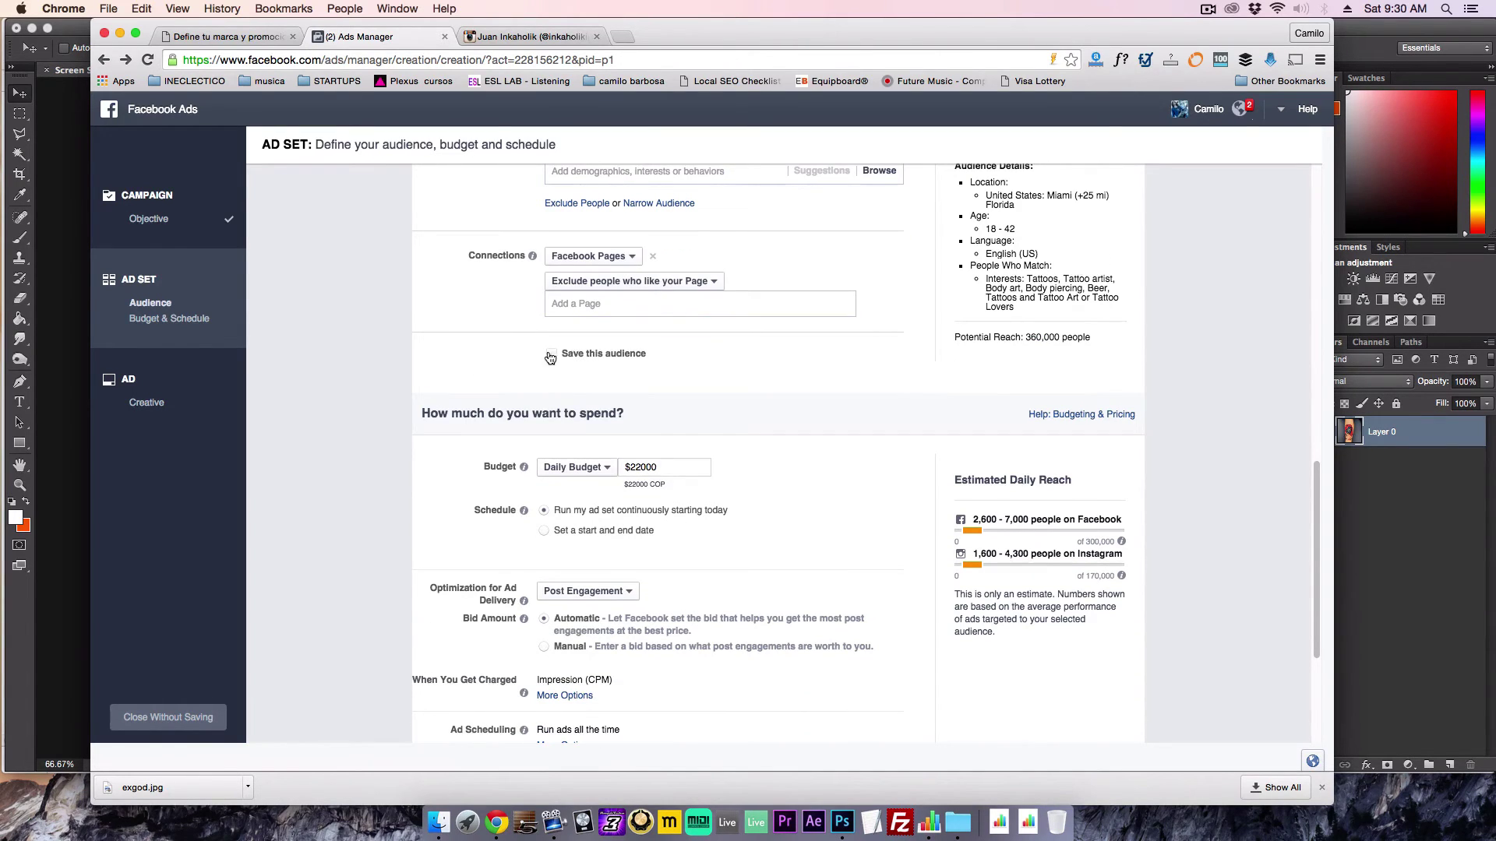
scroll(431, 465, "down", 3)
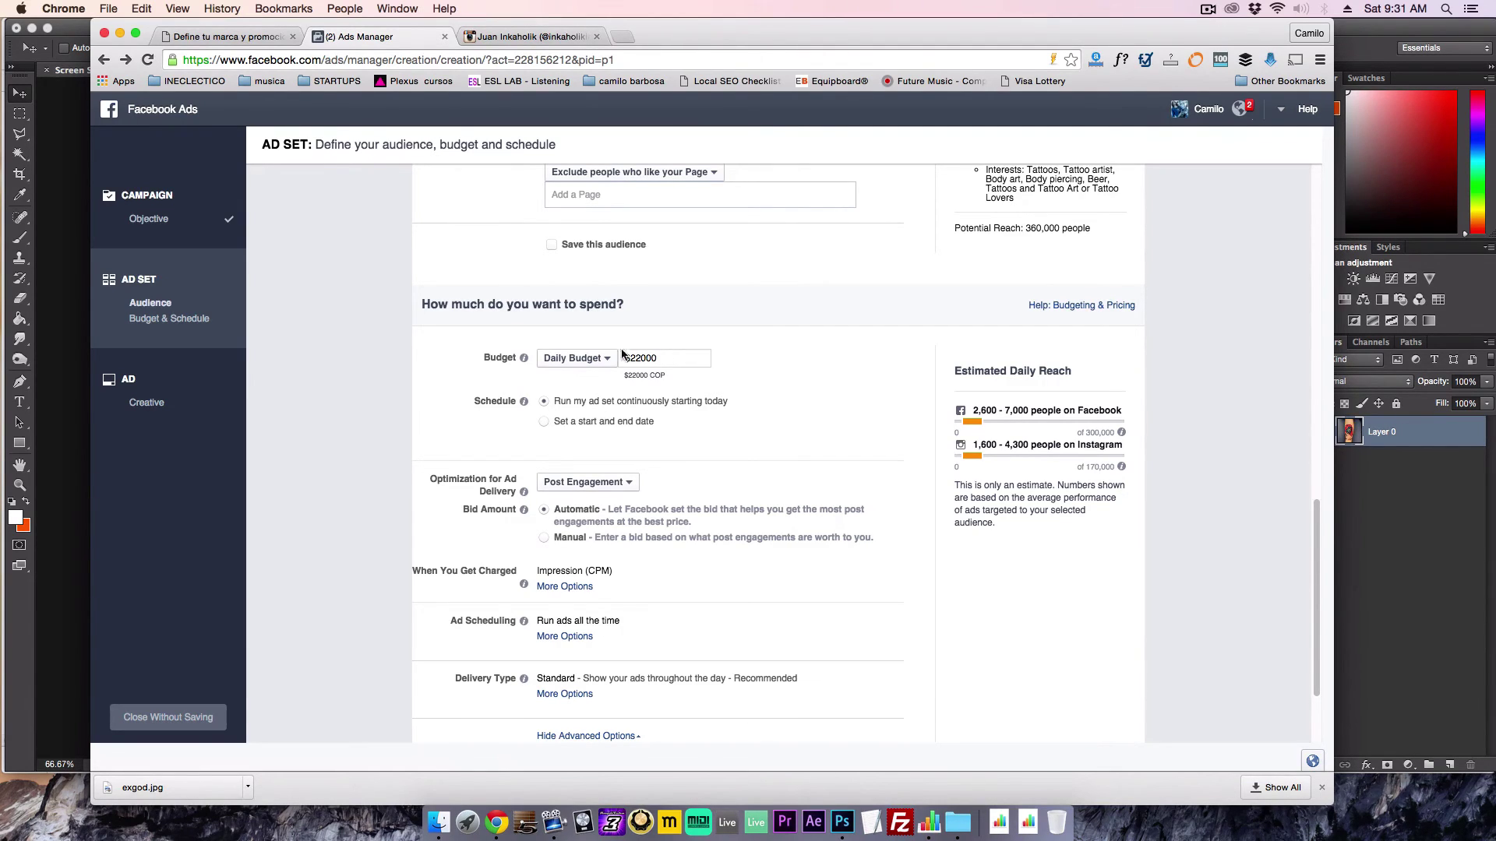
scroll(432, 410, "down", 1)
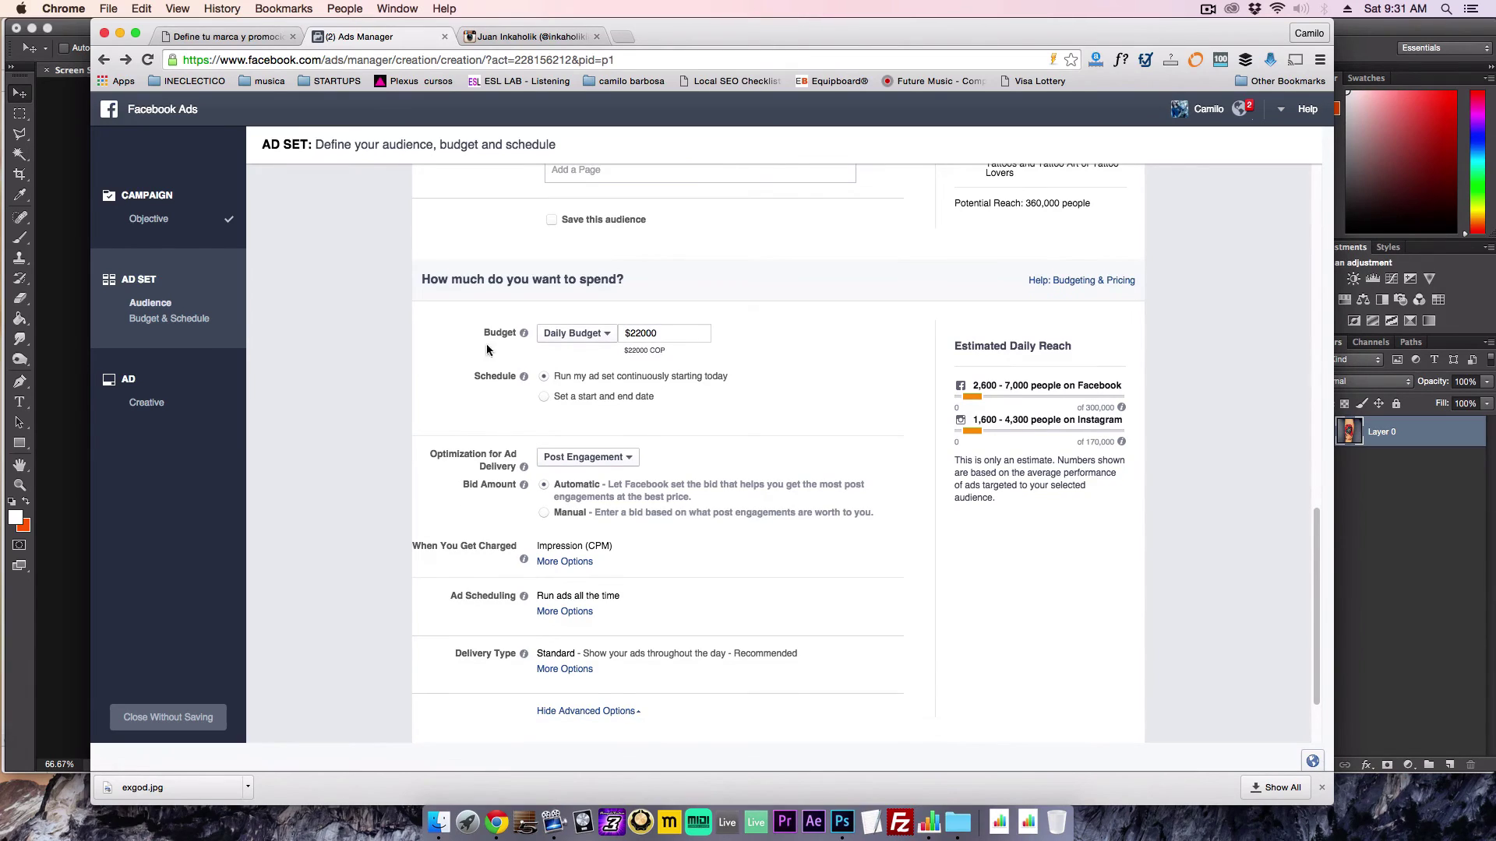
left_click(577, 332)
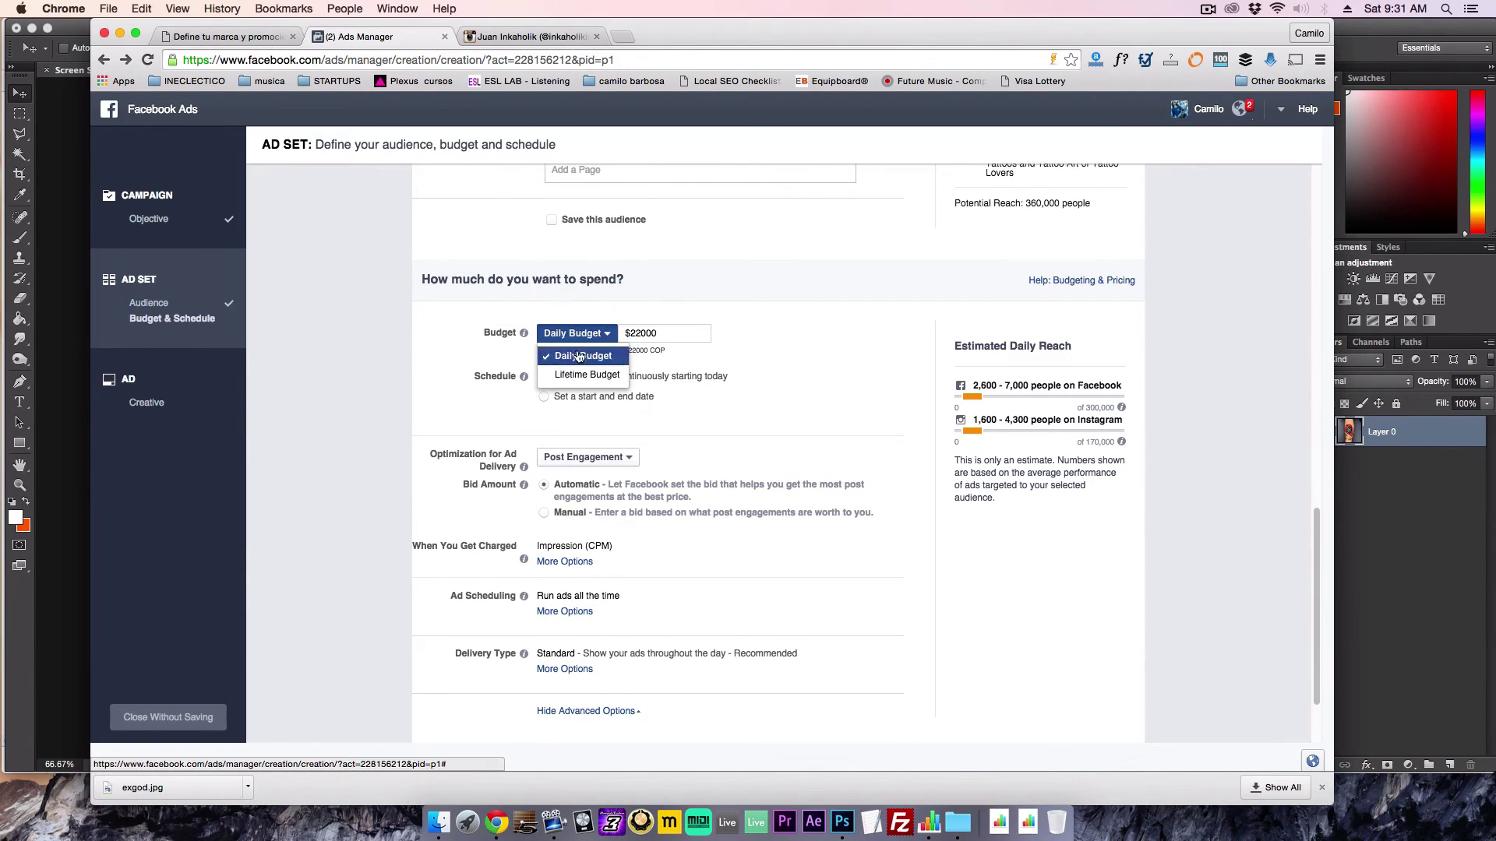
left_click(561, 351)
left_click(576, 332)
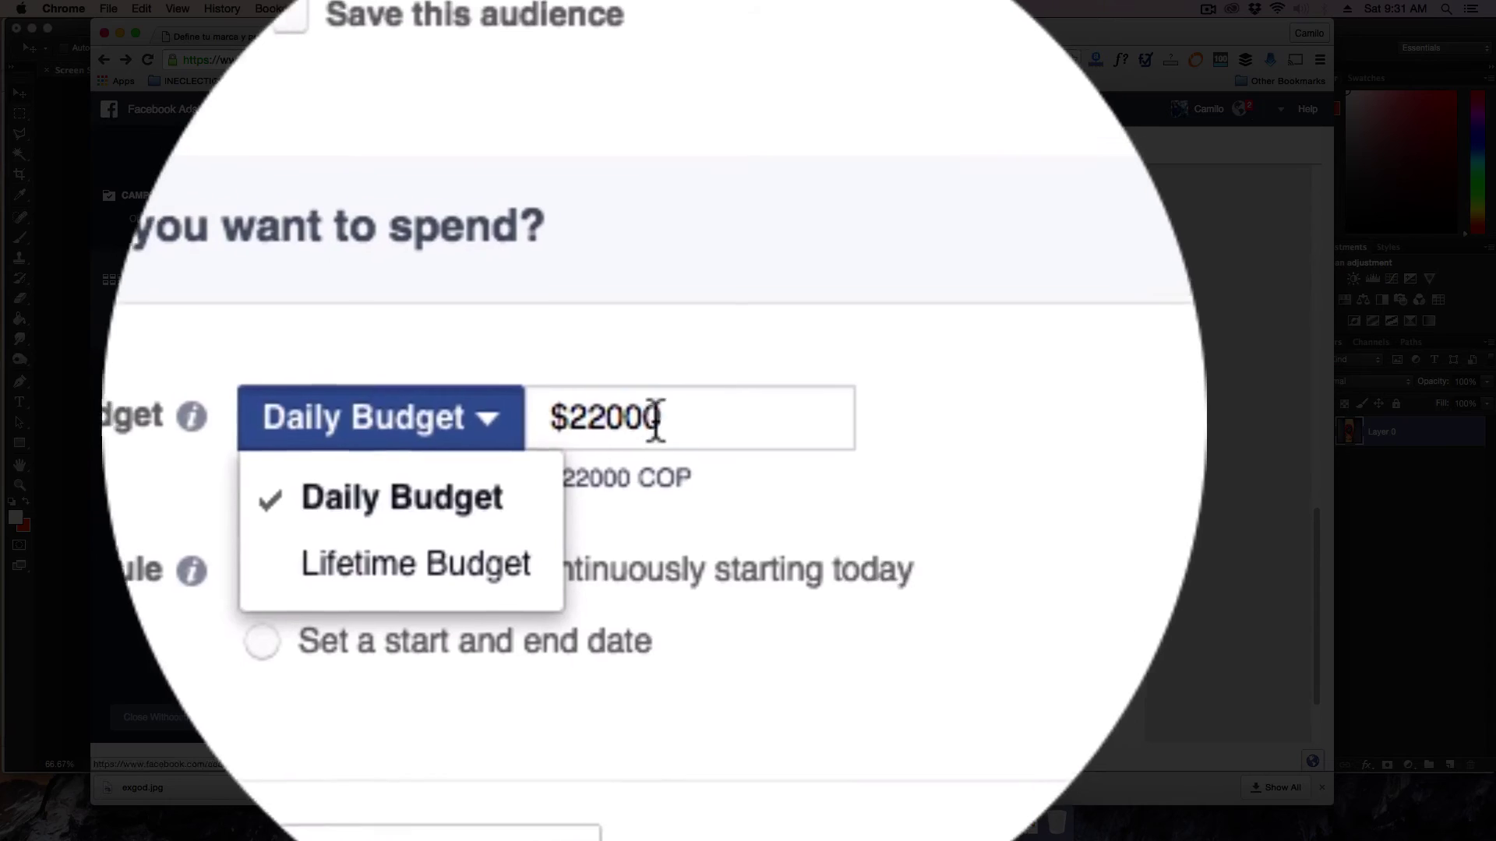
left_click(663, 334)
left_click_drag(678, 421, 617, 417)
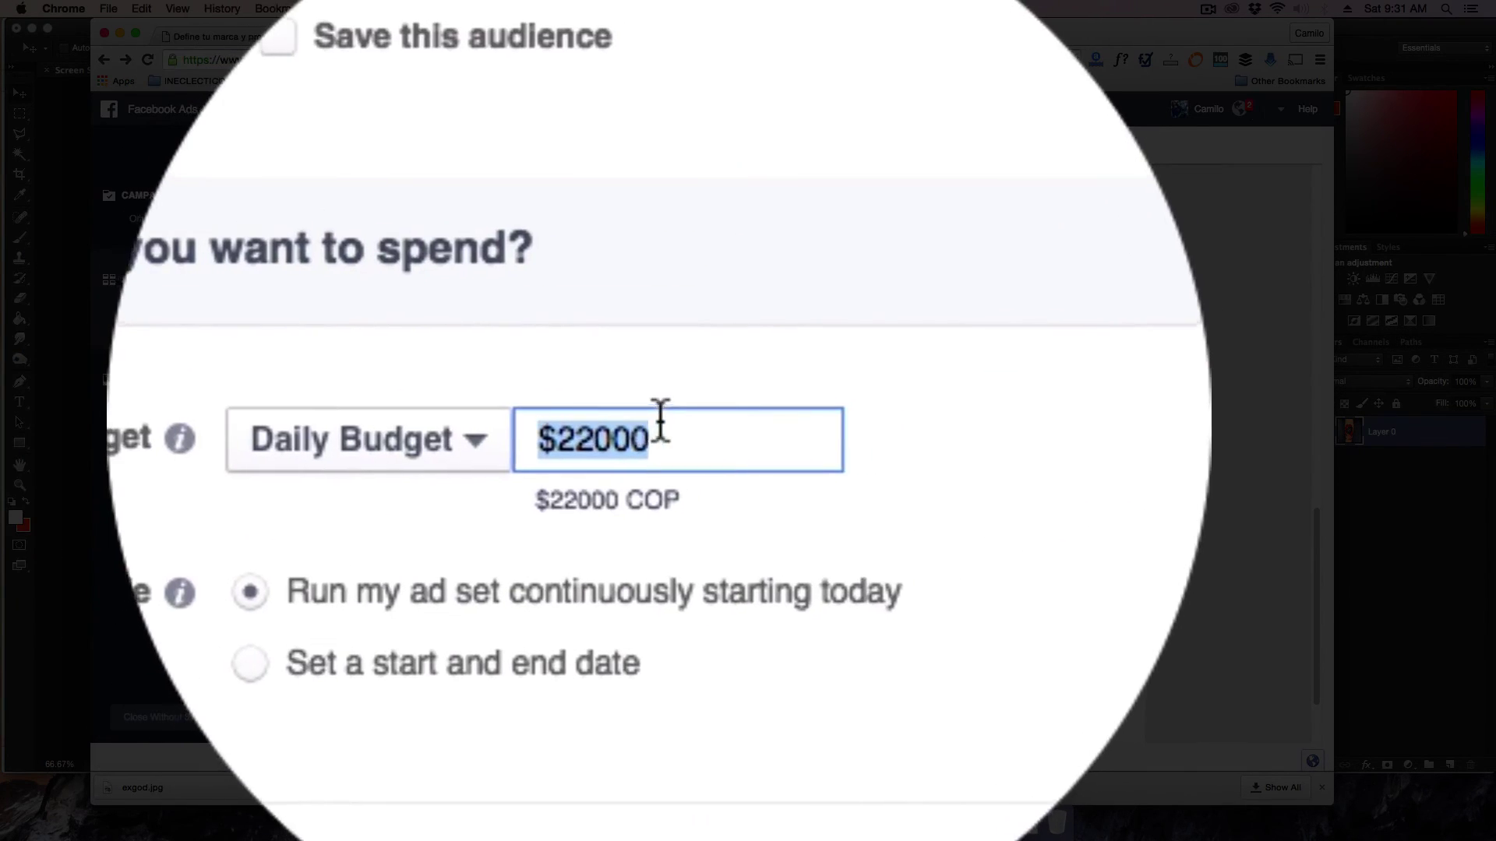
left_click(596, 444)
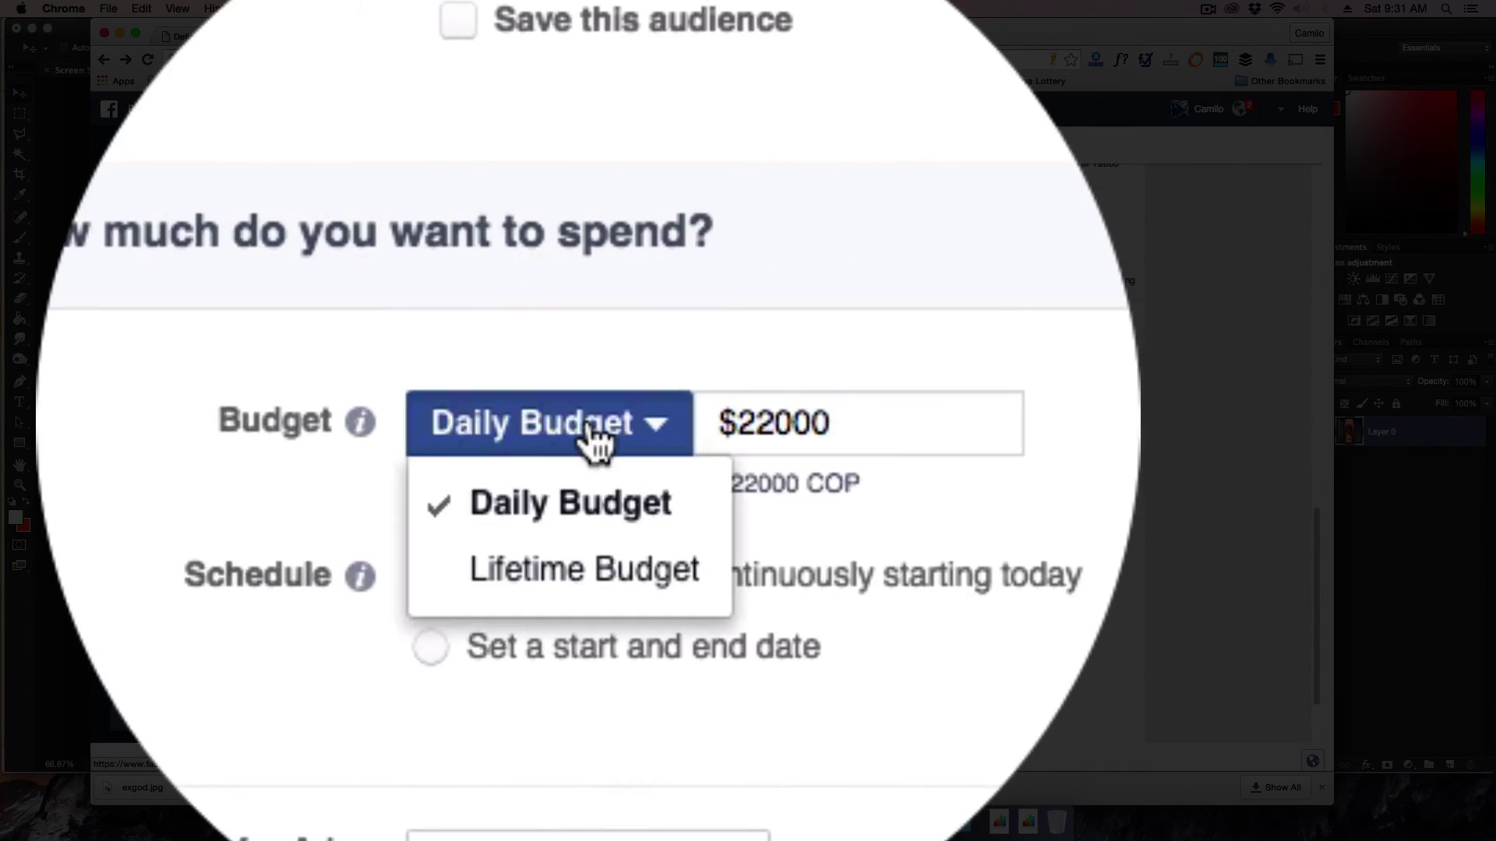
left_click(592, 442)
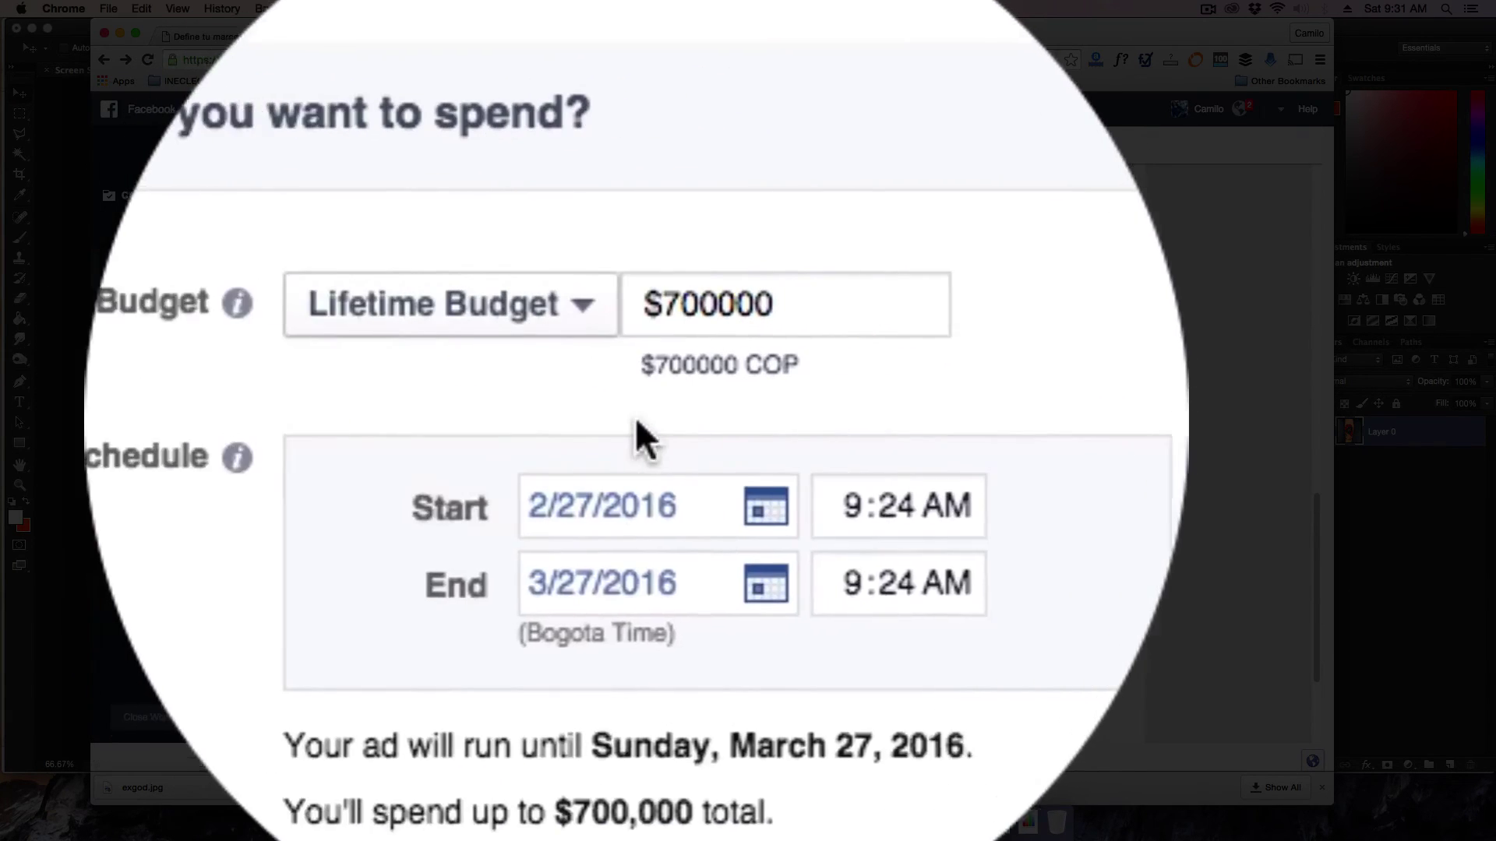
Step: Set the lifetime budget amount to $100000 COP
left_click_drag(686, 425, 545, 425)
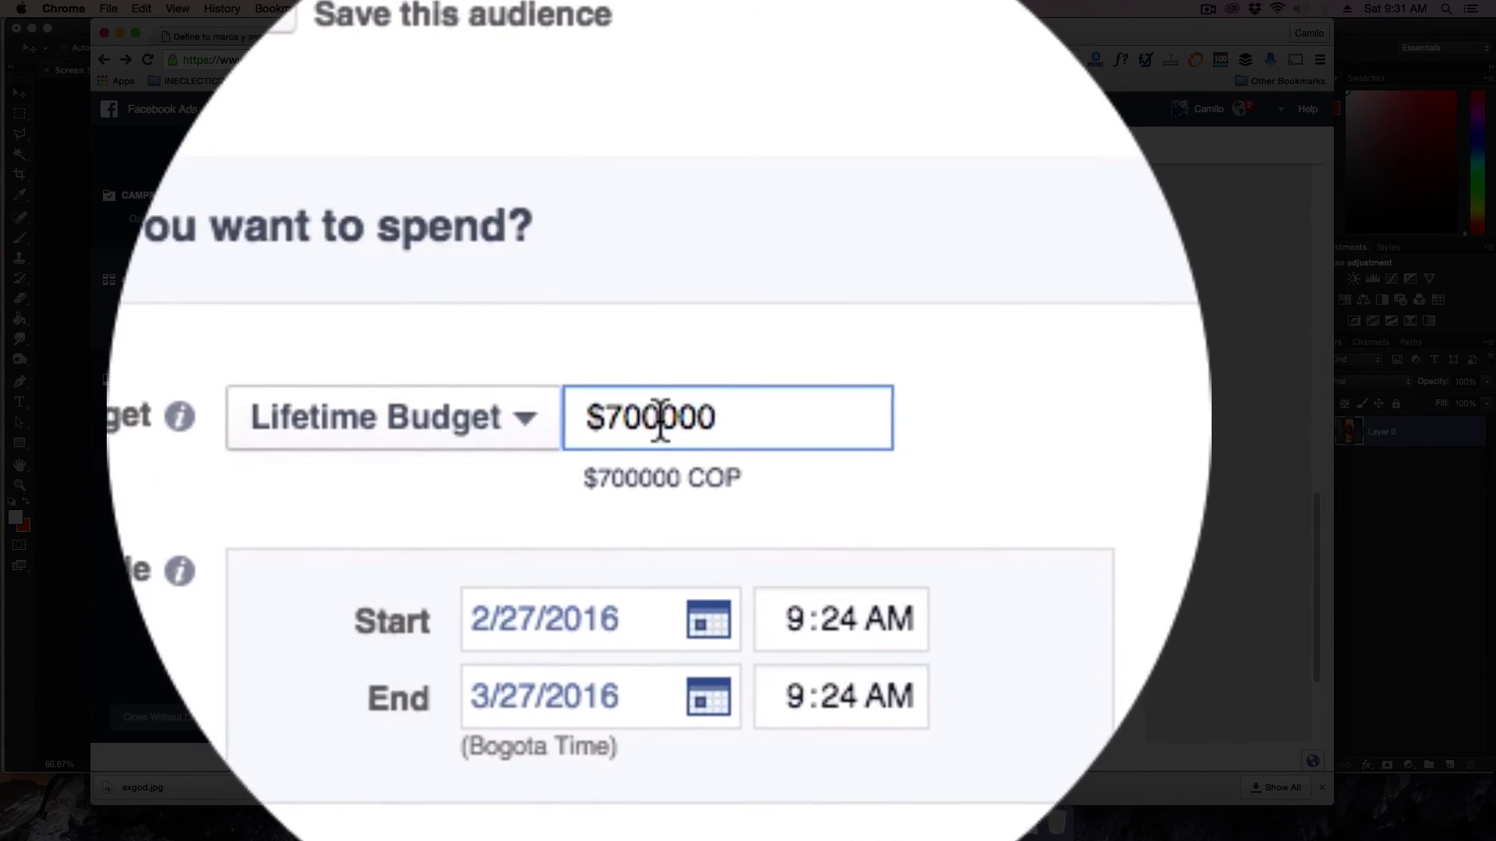
left_click_drag(659, 418, 640, 424)
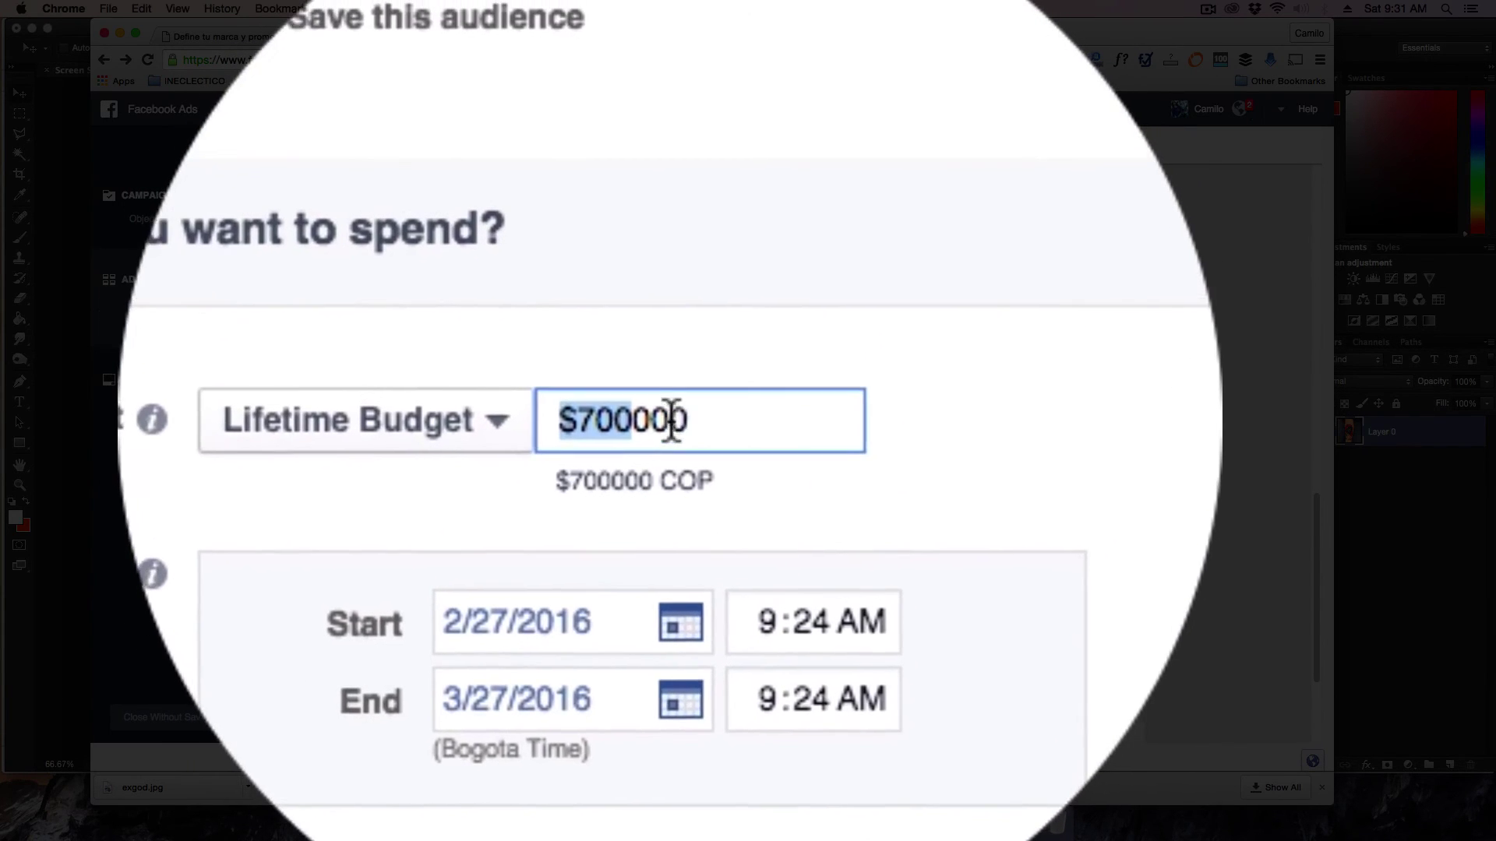
left_click_drag(645, 417, 732, 421)
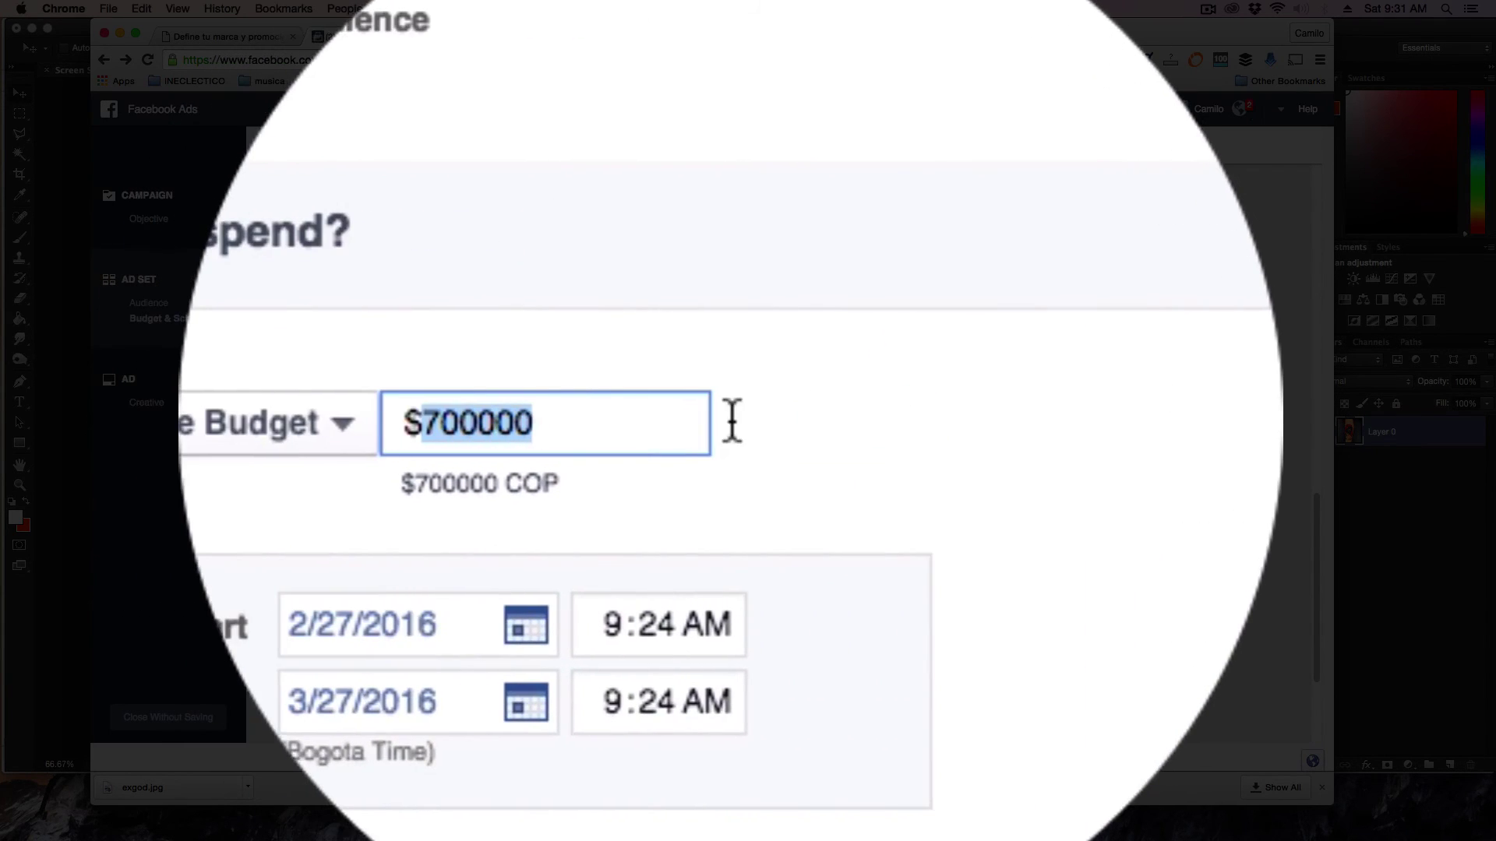
type("100")
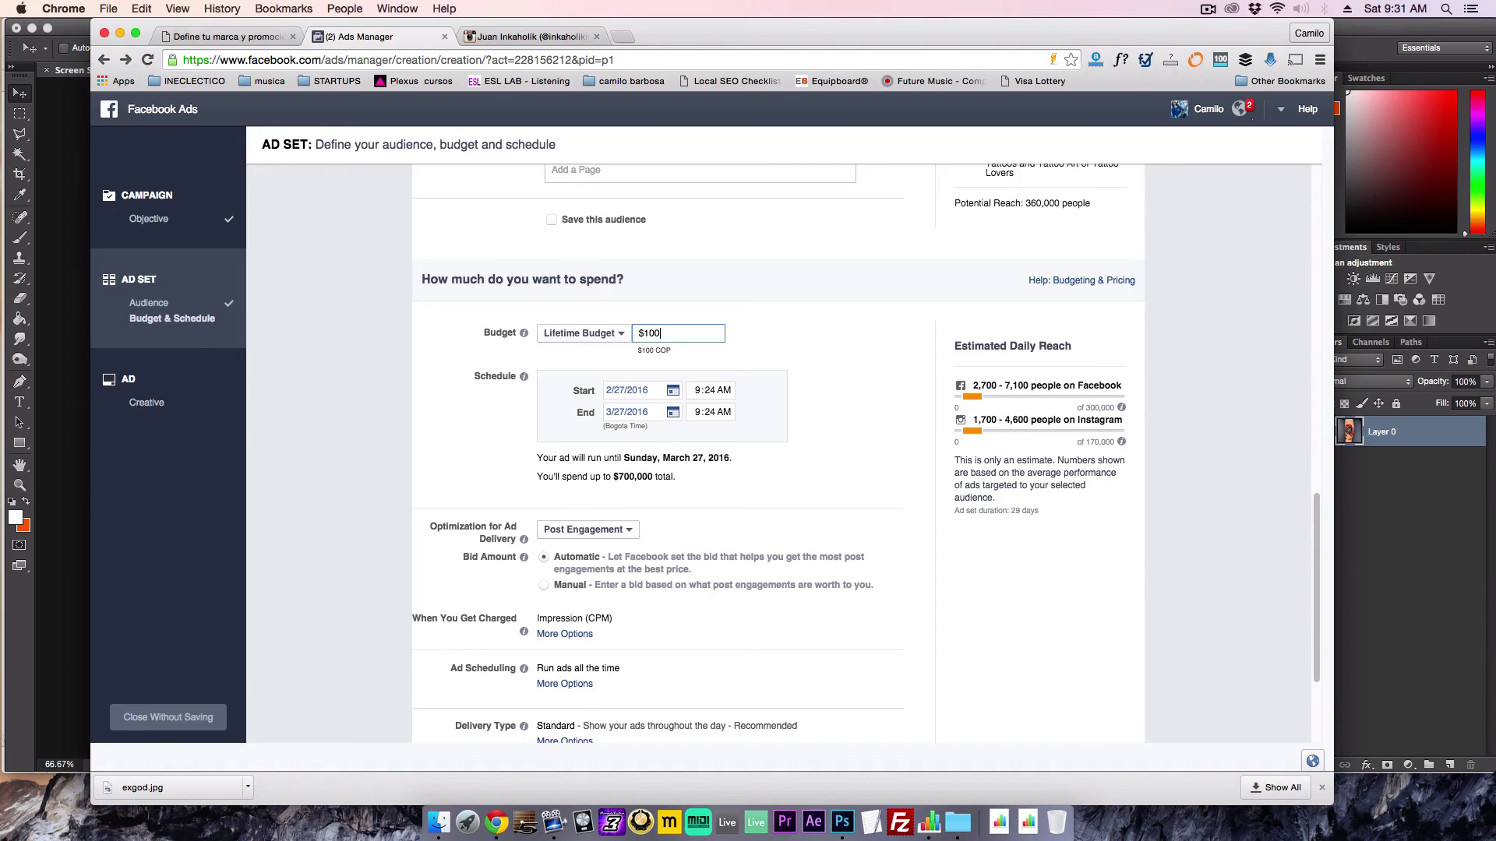
type("000")
left_click(314, 514)
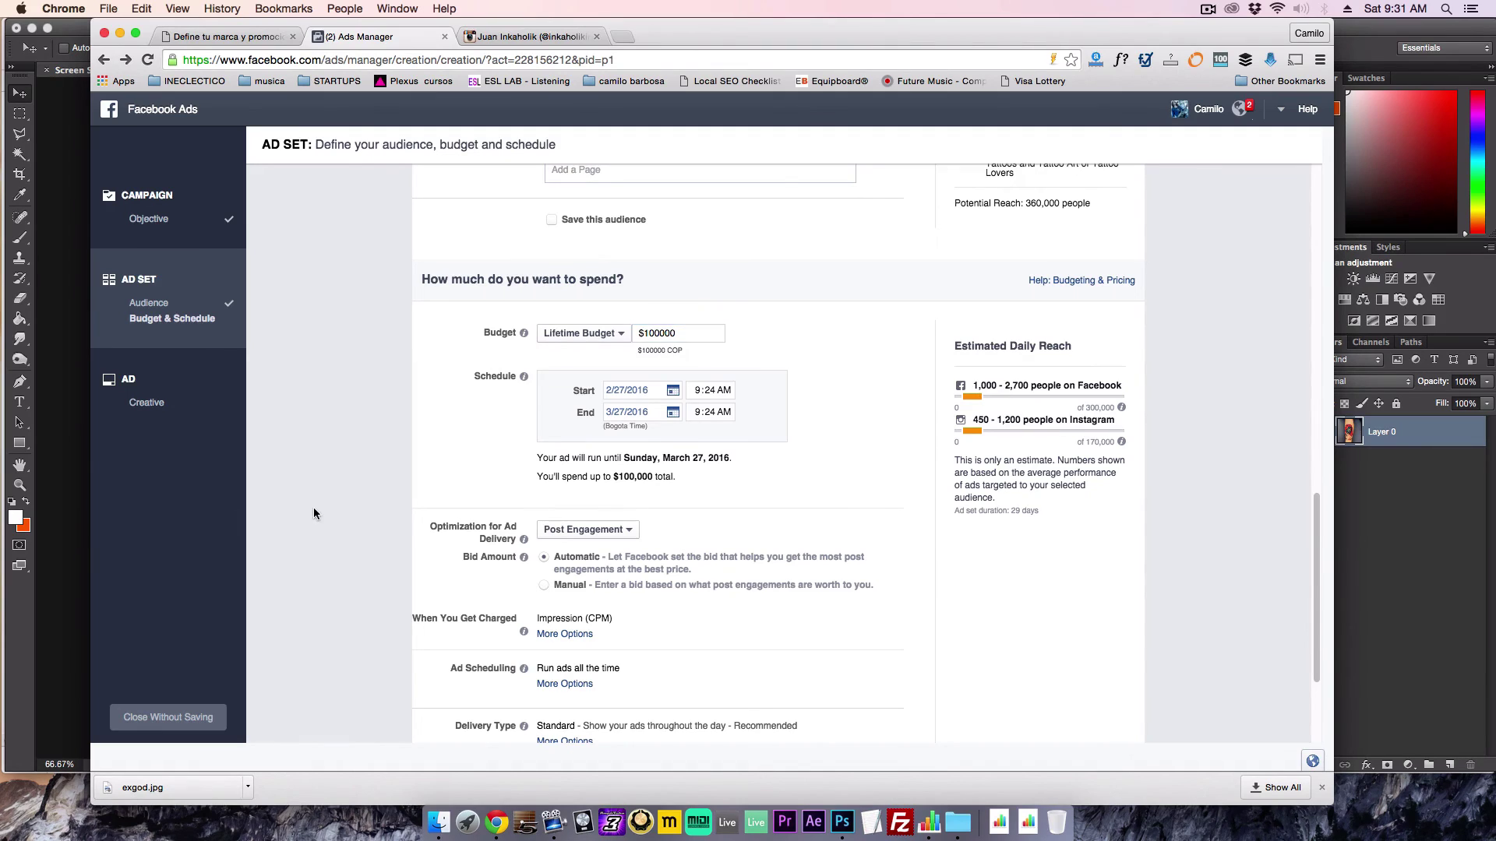
Step: Schedule the ad set to start on 2/27/2016 and end on 2/29/2016
left_click(621, 397)
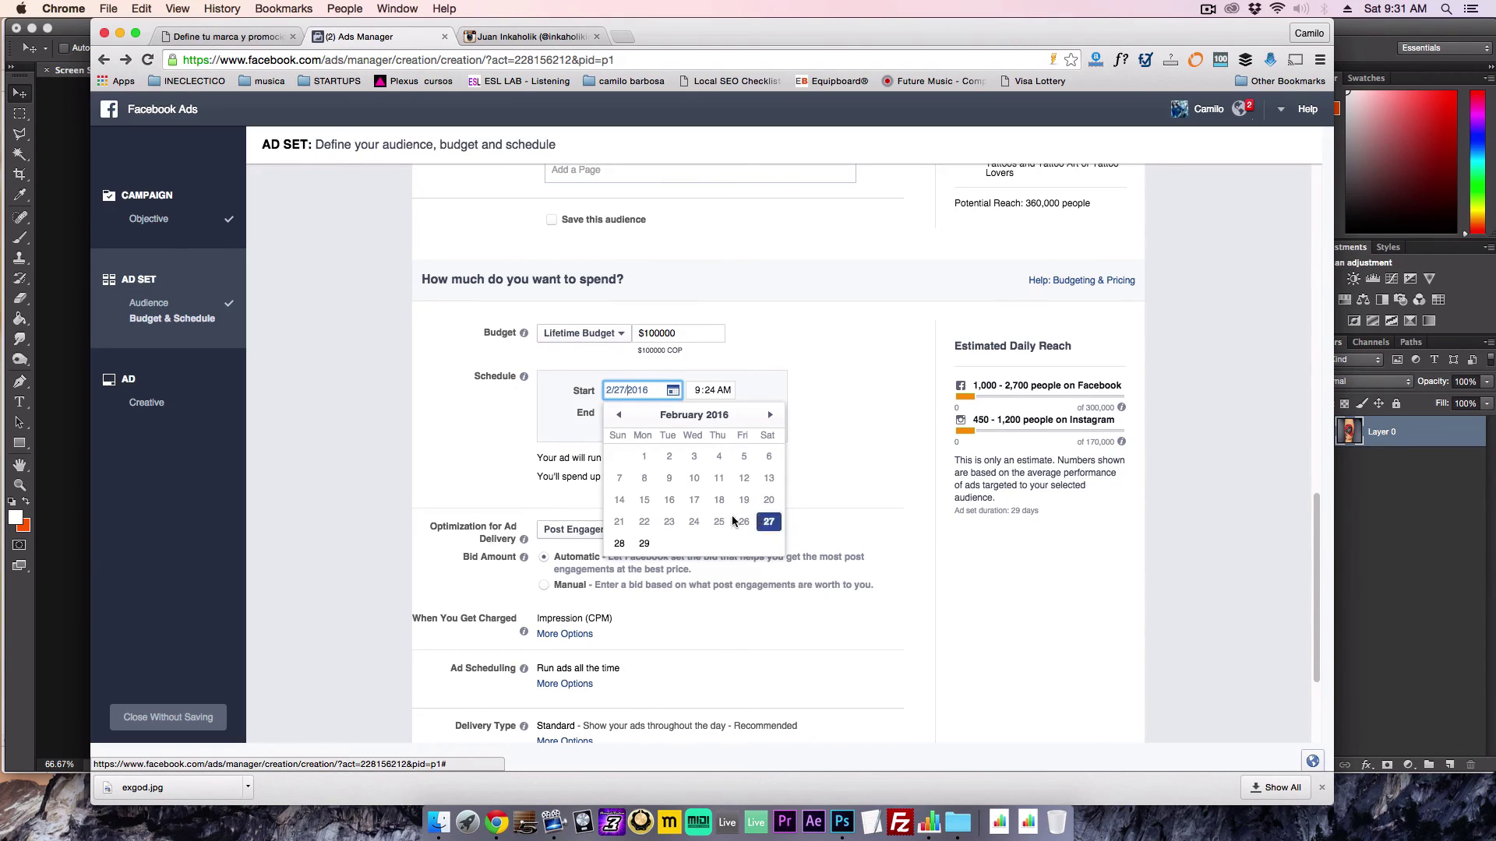
left_click(768, 522)
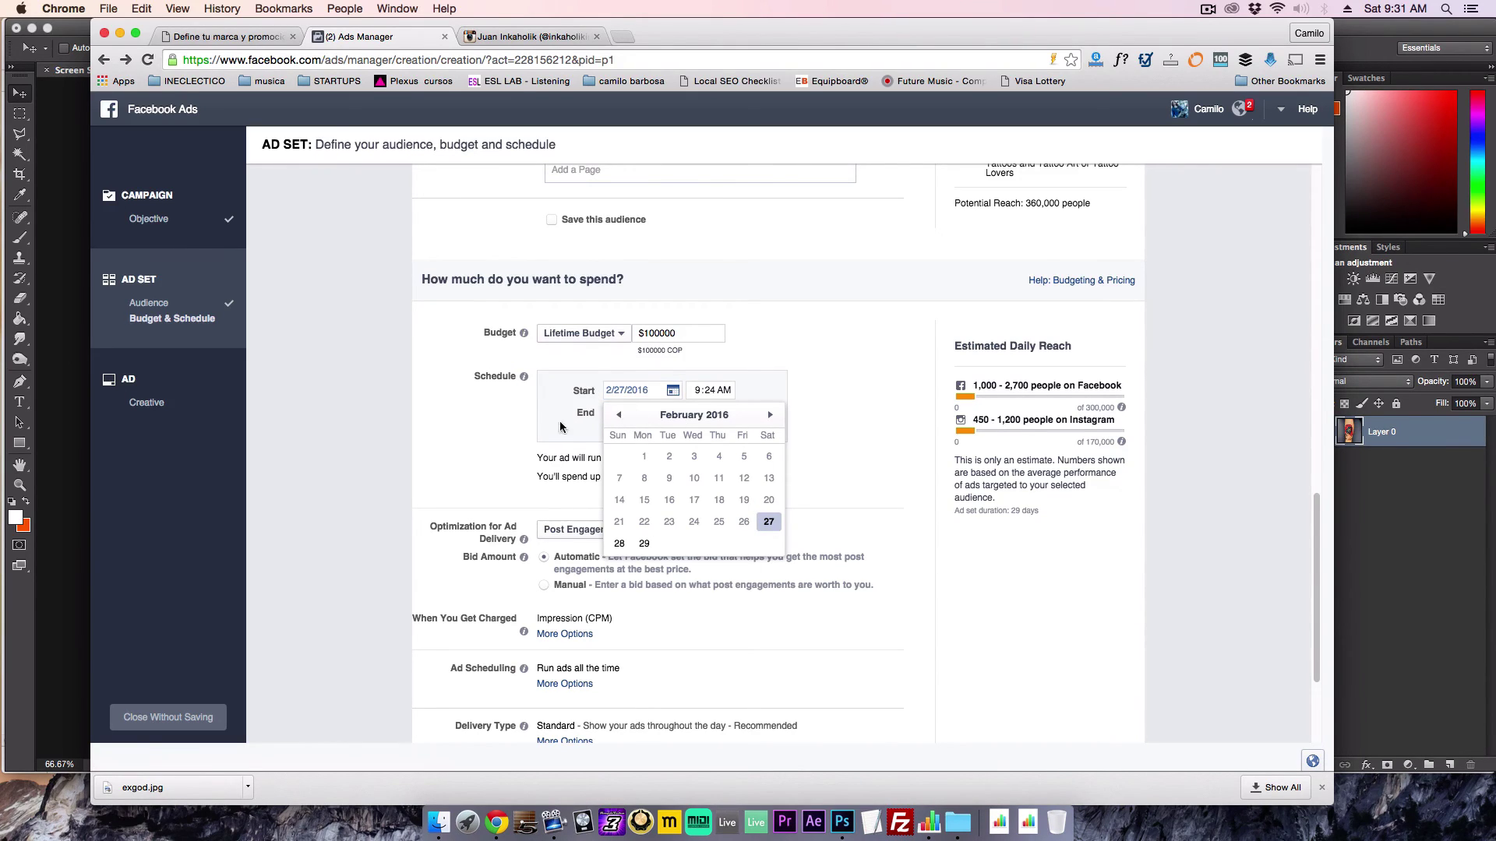
left_click(527, 428)
left_click(635, 414)
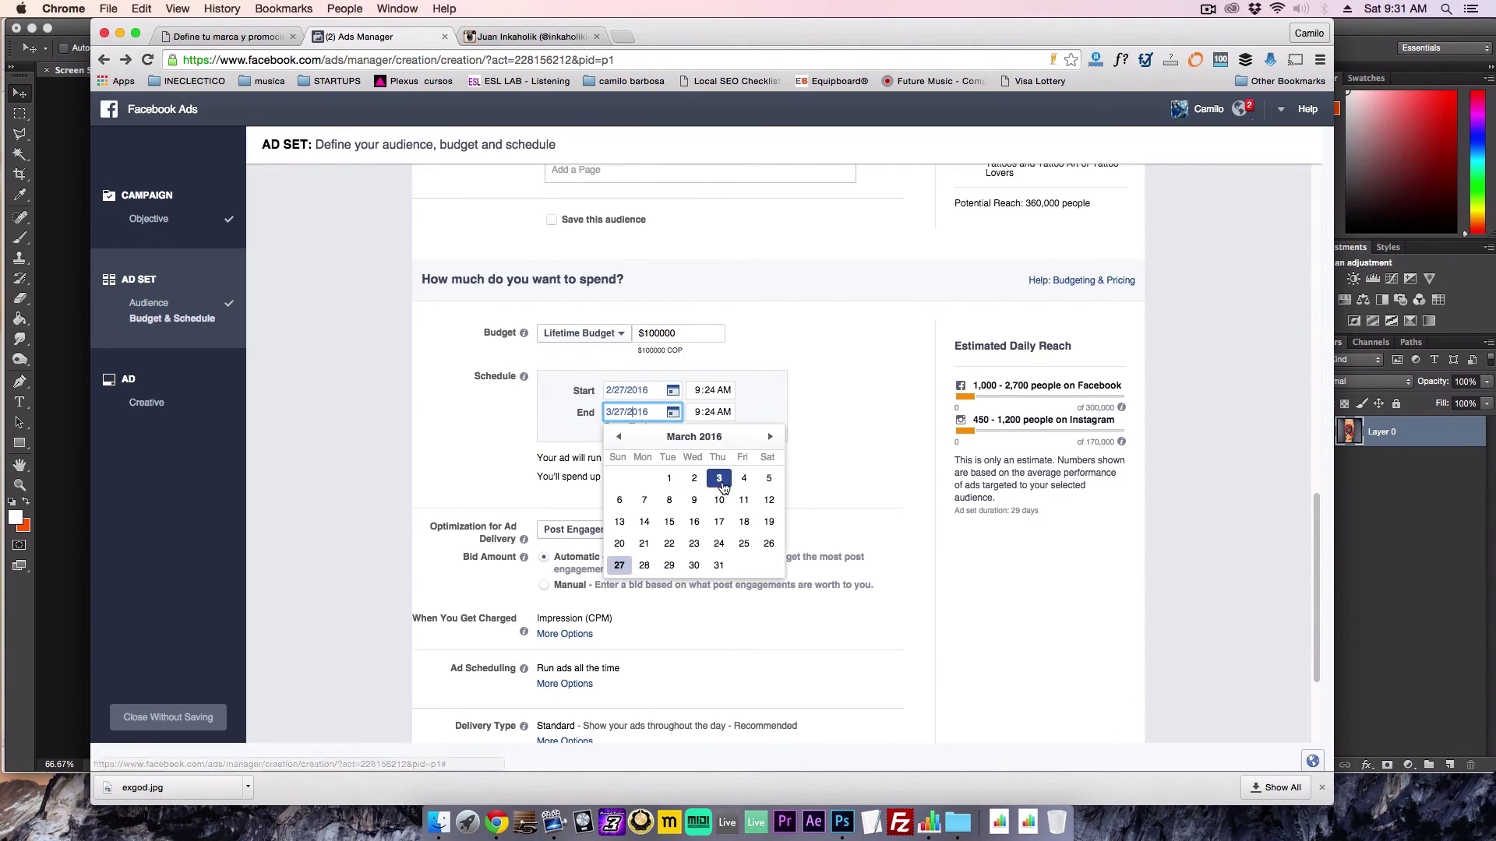
left_click(619, 436)
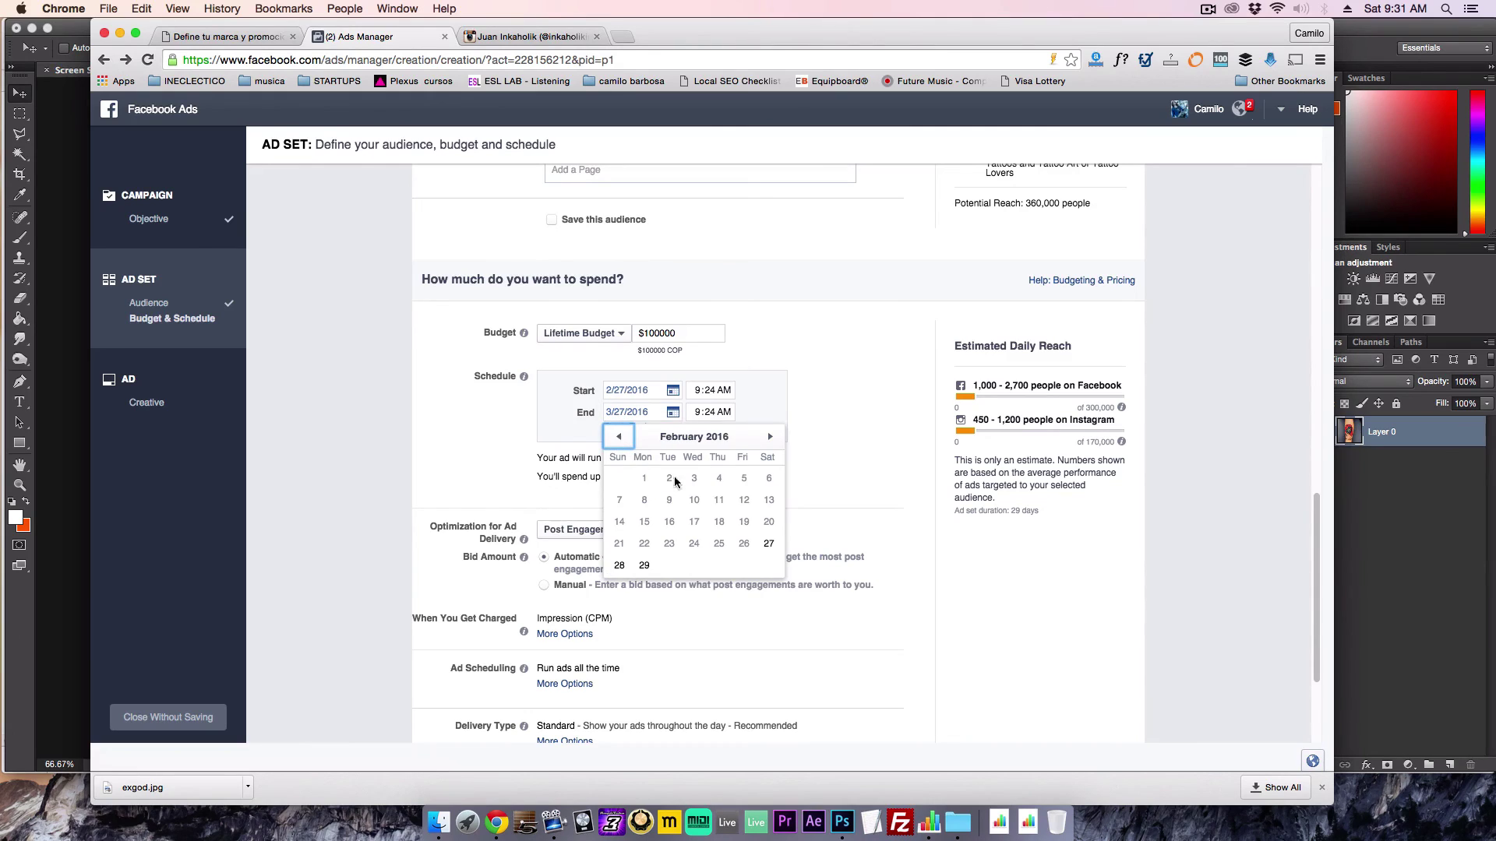
left_click(644, 564)
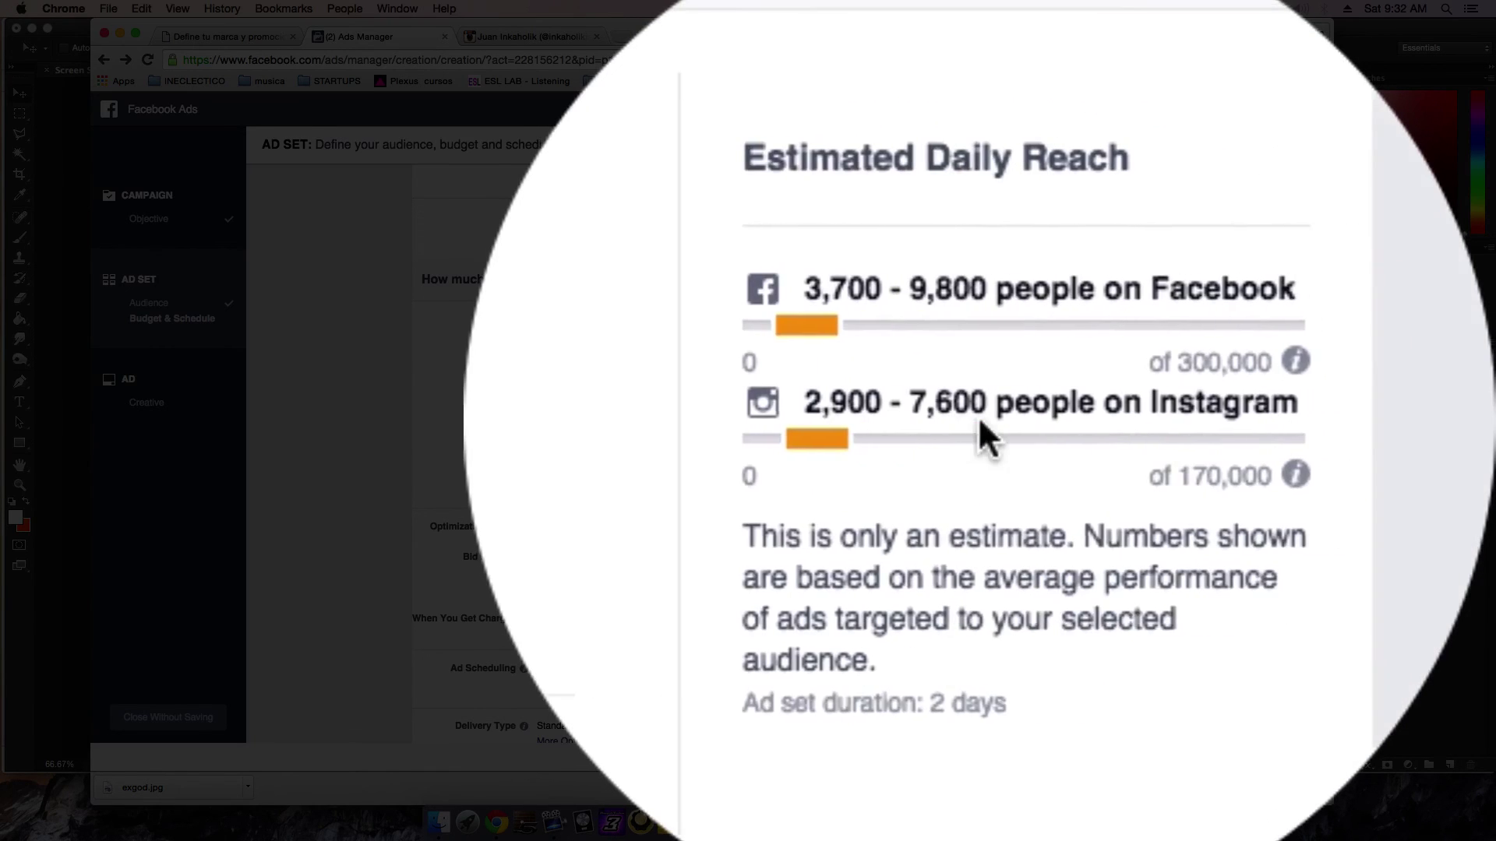
Step: Keep the ad set name "Miami - 18-42" and continue to choosing the ad creative
scroll(1016, 524, "down", 4)
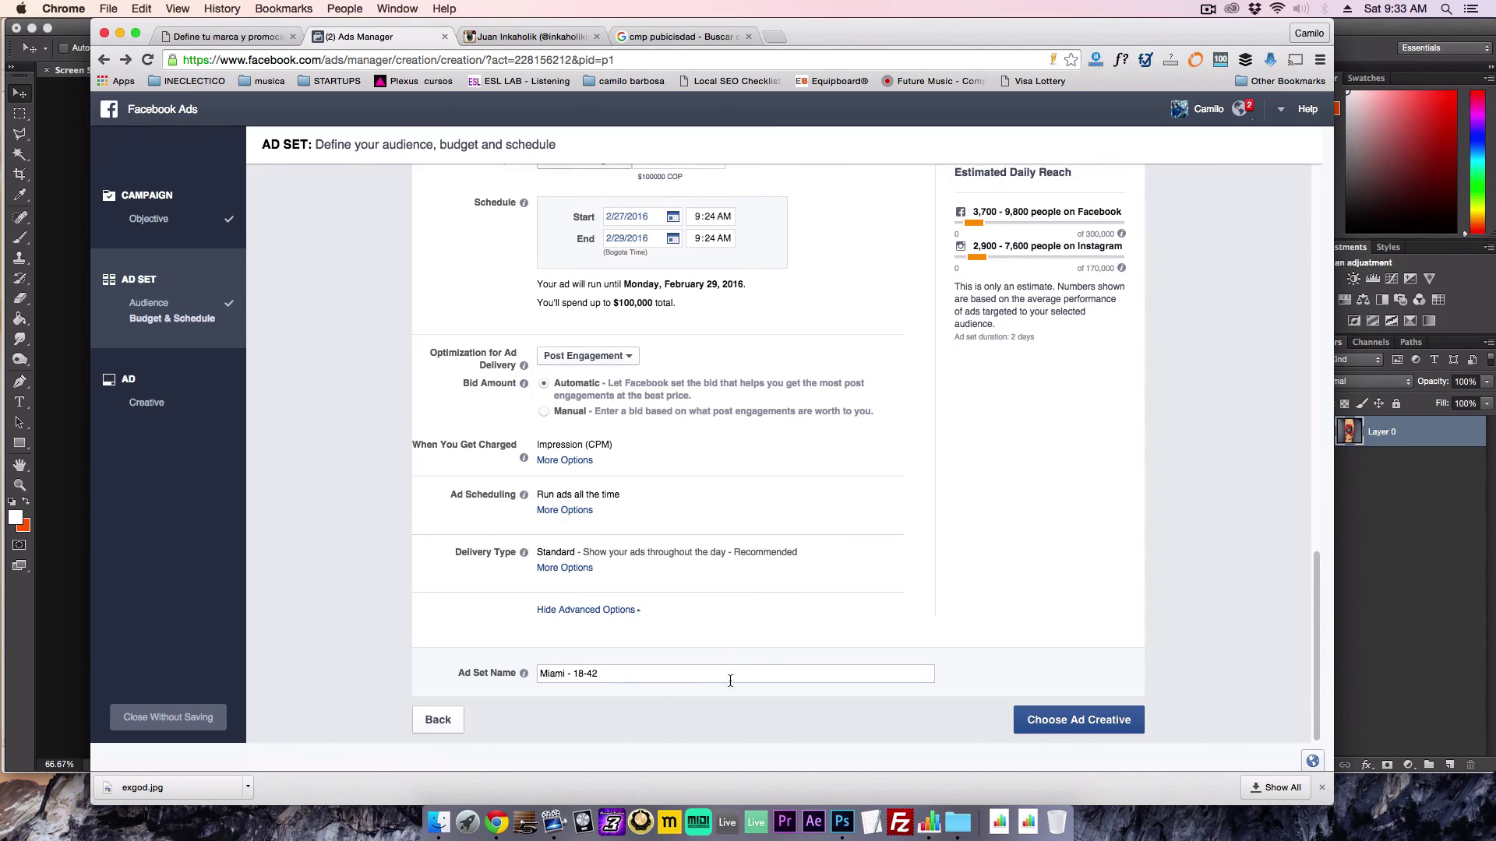
left_click(488, 672)
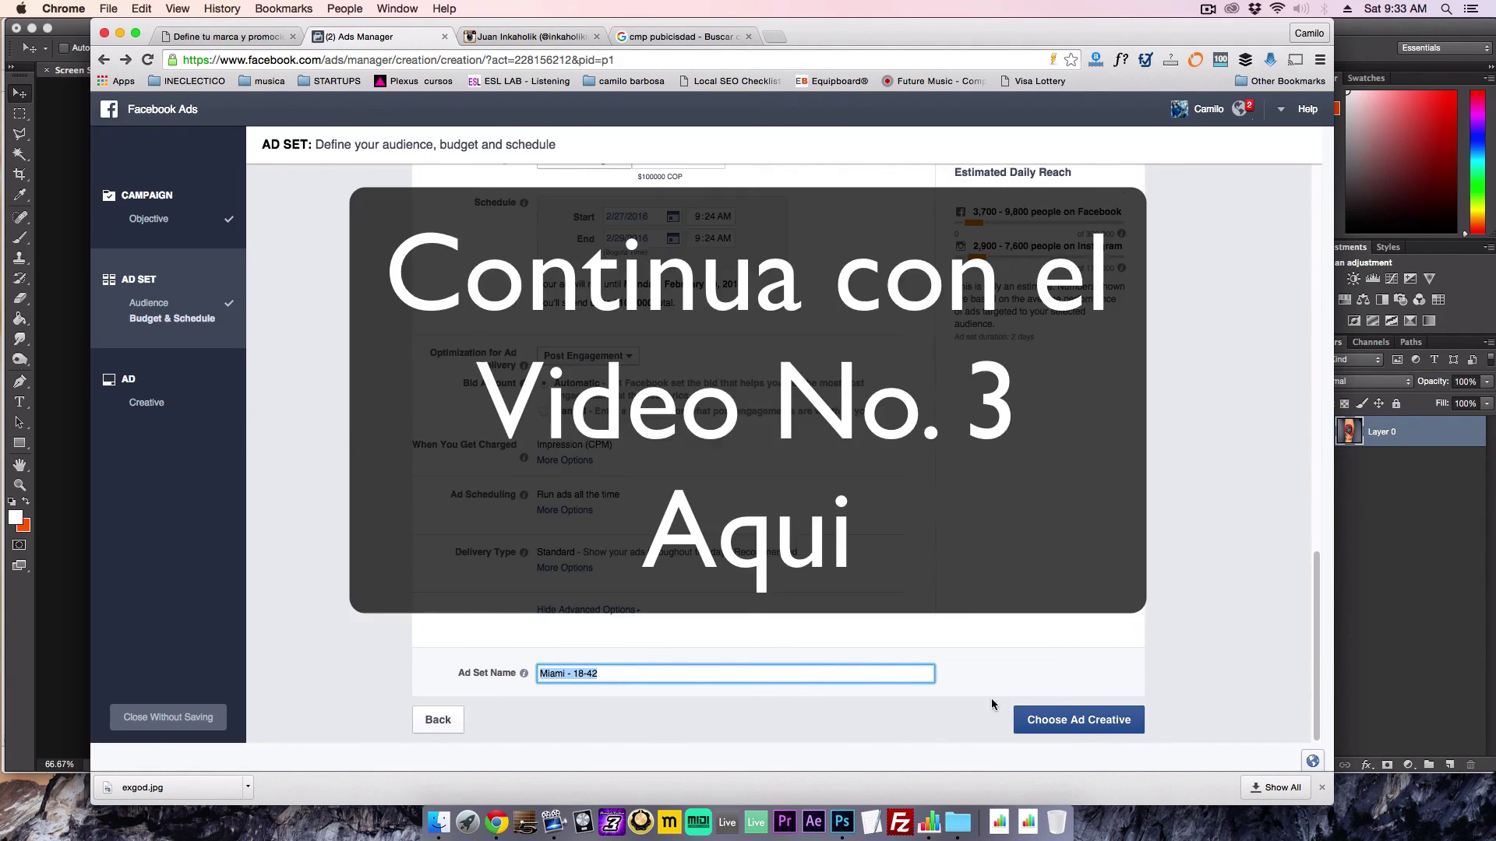
left_click(1082, 725)
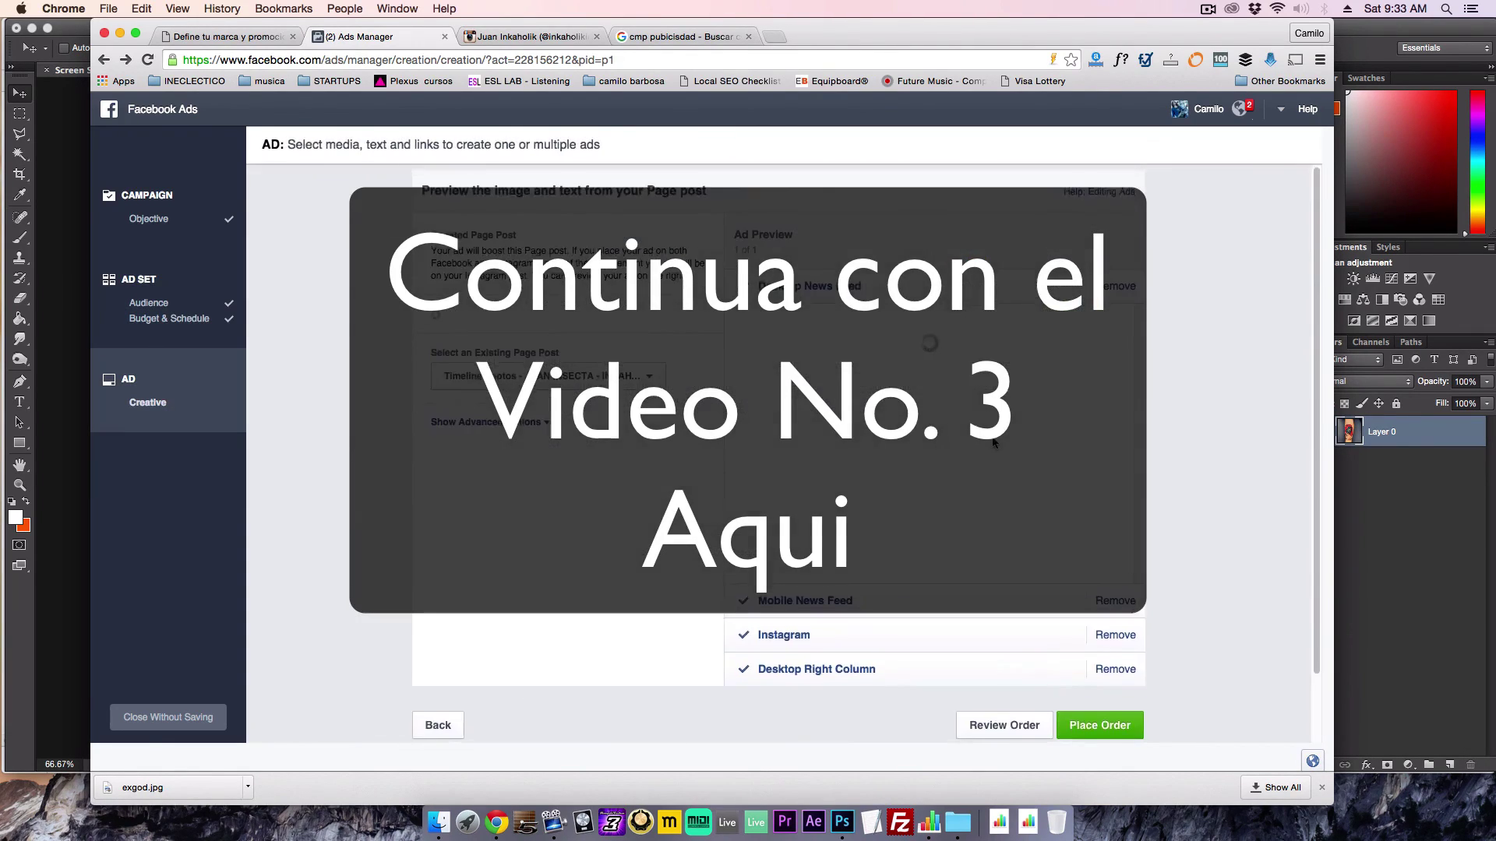